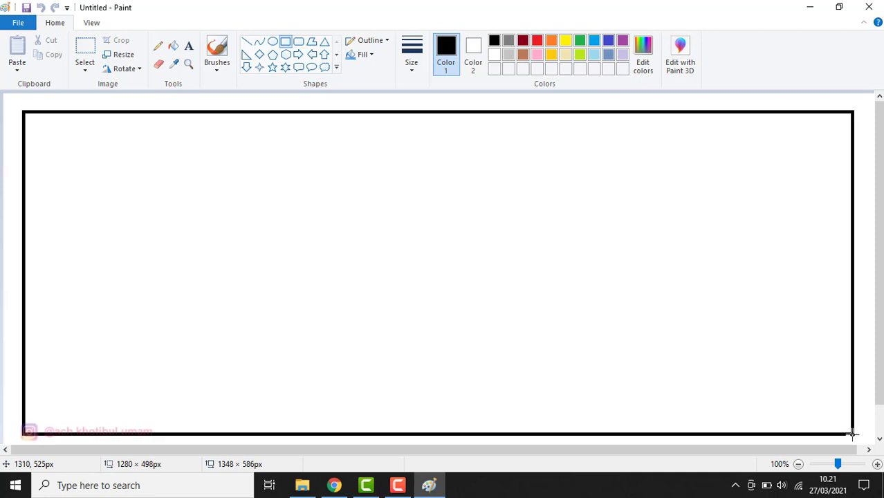
- Finish the rectangular frame and outline the crab's wide body inside it using the Pencil at its thickest size
left_click(870, 321)
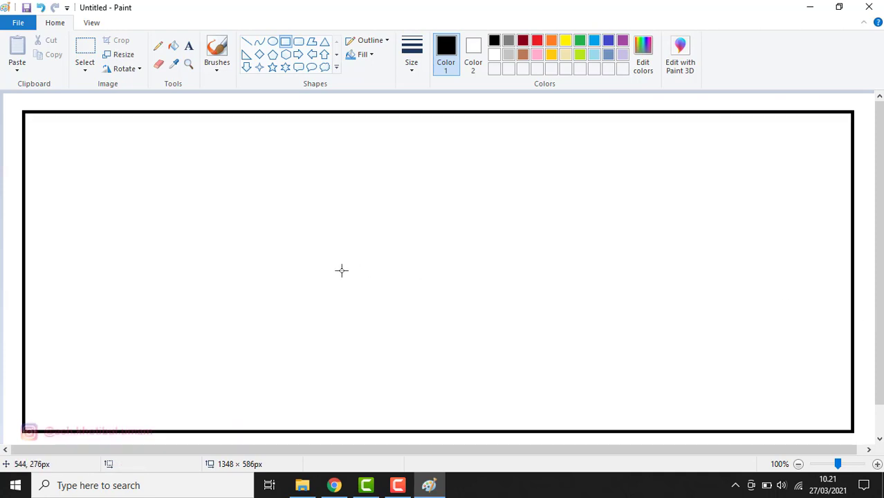
left_click(159, 46)
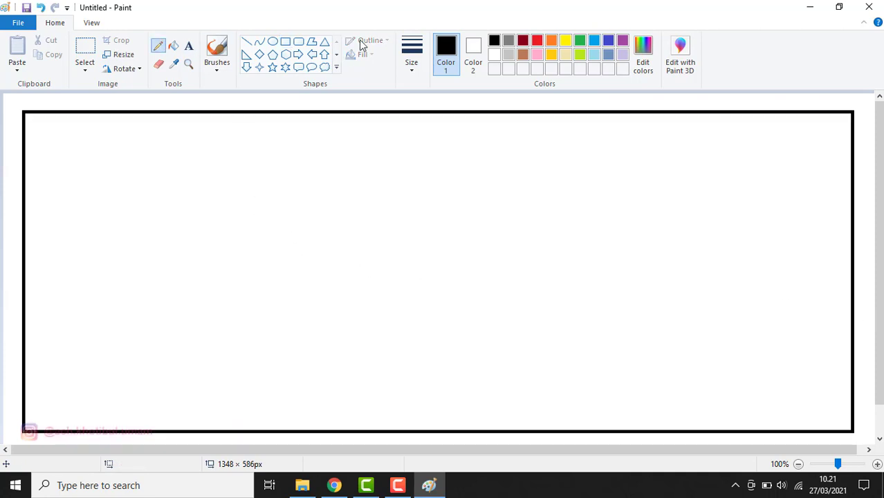
left_click(412, 54)
left_click(417, 170)
mouse_move(177, 301)
left_mouse_down()
mouse_move(211, 305)
mouse_move(266, 279)
mouse_move(293, 280)
mouse_move(329, 301)
mouse_move(384, 297)
left_mouse_up()
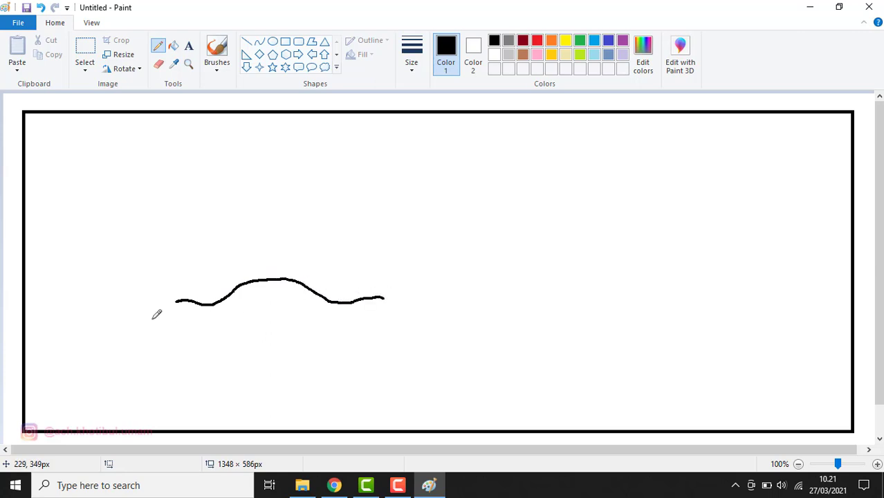
mouse_move(178, 300)
left_mouse_down()
mouse_move(168, 312)
mouse_move(177, 325)
left_mouse_up()
mouse_move(382, 297)
left_mouse_down()
mouse_move(391, 299)
mouse_move(387, 310)
mouse_move(363, 328)
mouse_move(295, 352)
mouse_move(225, 346)
mouse_move(178, 320)
left_mouse_up()
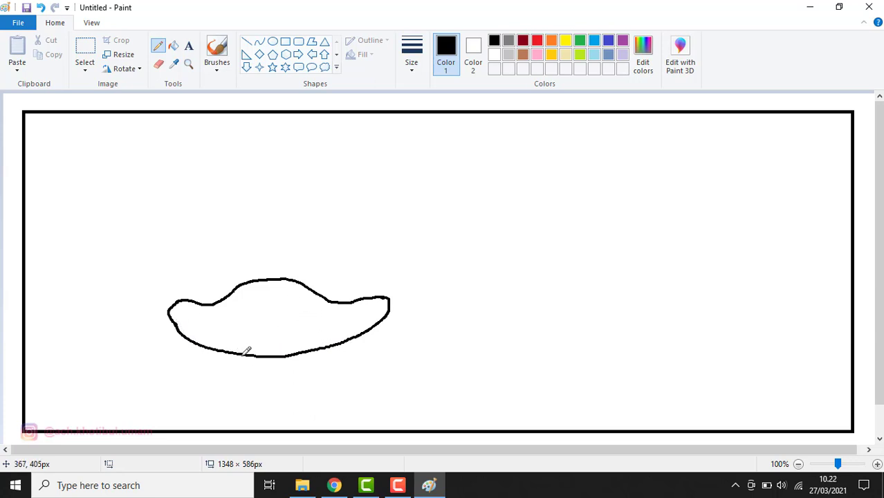
- Draw the crab's open mouth with lower lip and tongue below the body, and a small V-shaped nose on the face
mouse_move(240, 356)
left_mouse_down()
mouse_move(273, 370)
mouse_move(293, 367)
left_mouse_up()
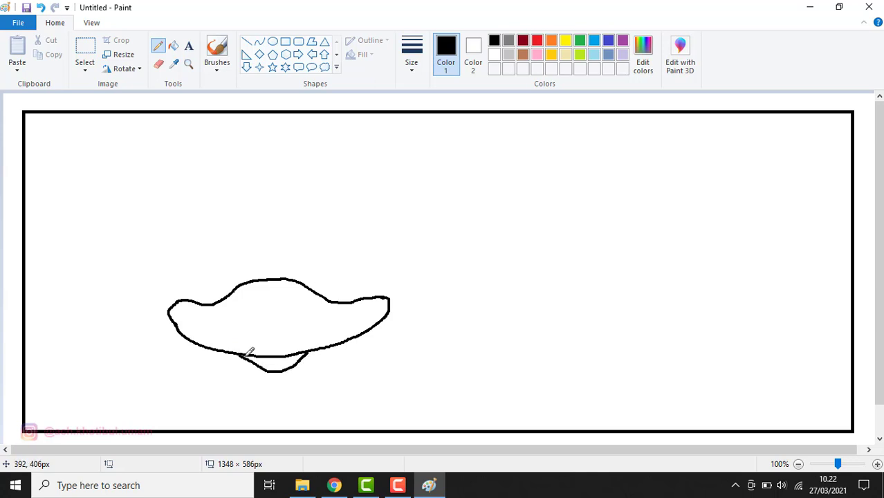
mouse_move(220, 348)
left_mouse_down()
mouse_move(262, 377)
mouse_move(300, 376)
mouse_move(334, 344)
left_mouse_up()
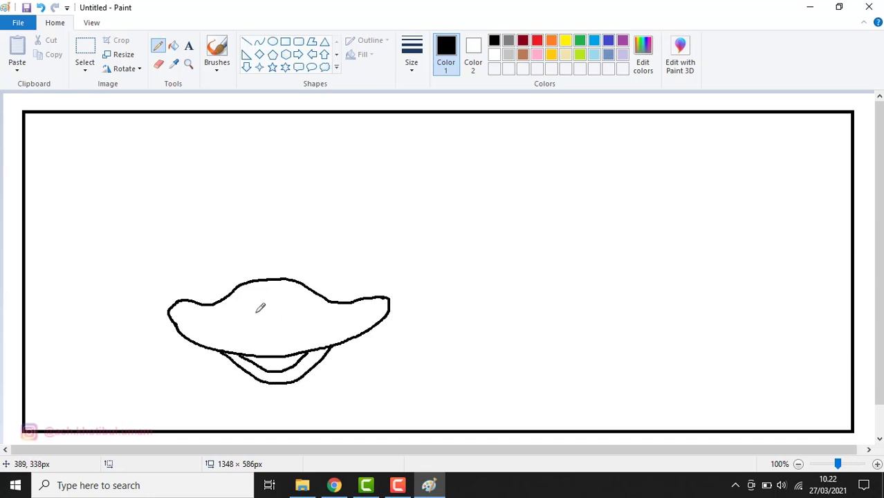
left_click_drag(255, 312, 276, 317)
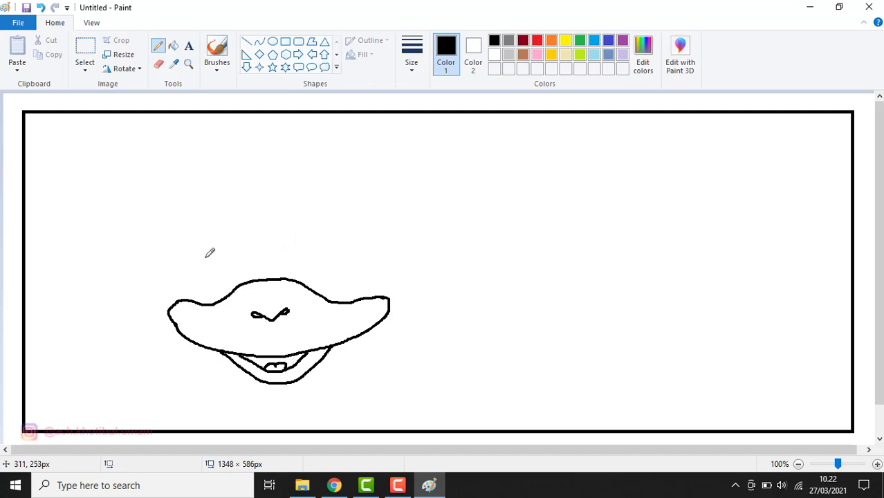
- Draw two eyestalks rising from the crab's head and top each with an oval eye about 39 × 44 px
mouse_move(249, 295)
left_mouse_down()
mouse_move(229, 222)
mouse_move(264, 287)
left_mouse_up()
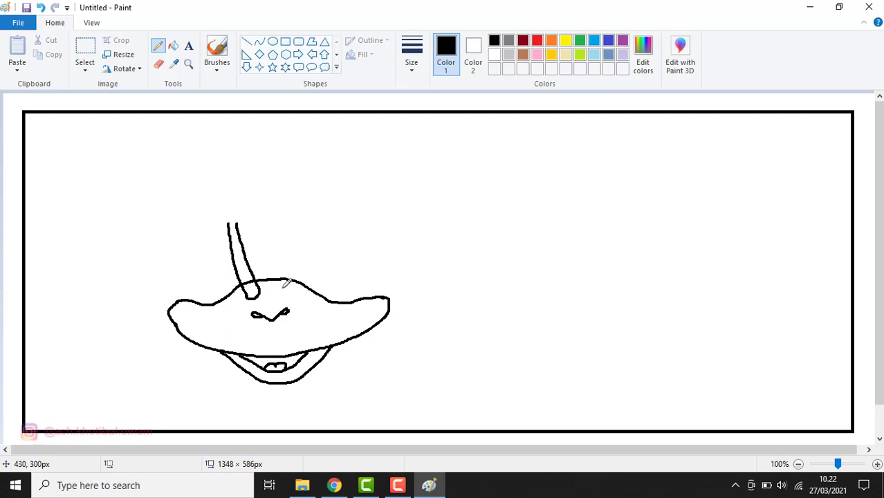
mouse_move(282, 288)
left_mouse_down()
mouse_move(301, 263)
mouse_move(313, 217)
mouse_move(297, 289)
left_mouse_up()
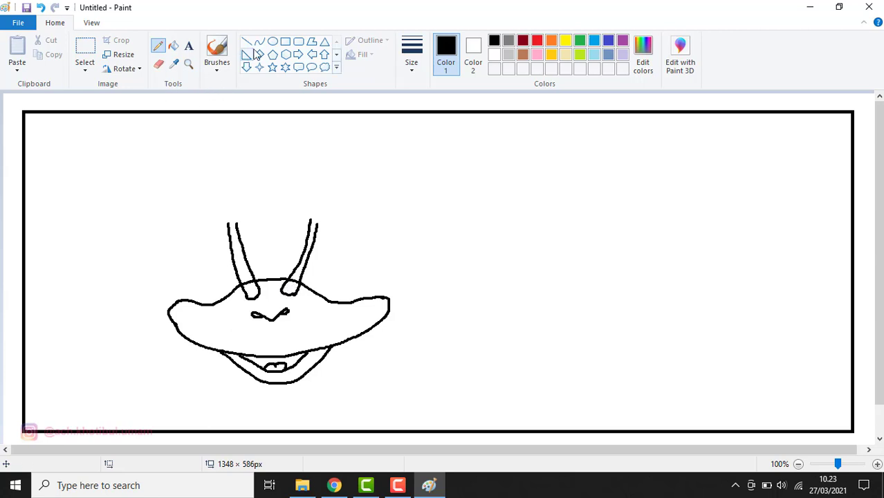
left_click(272, 41)
left_click_drag(211, 184, 246, 221)
left_click_drag(229, 183, 231, 211)
left_click(269, 211)
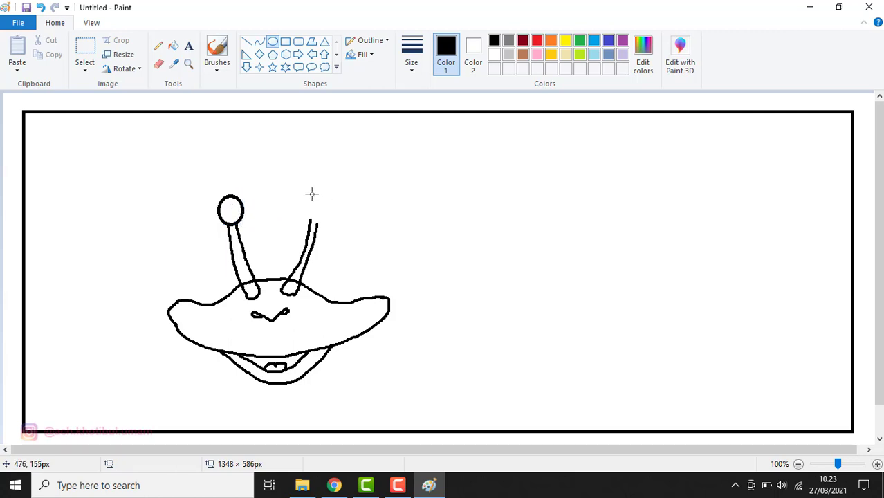
left_click_drag(309, 193, 319, 208)
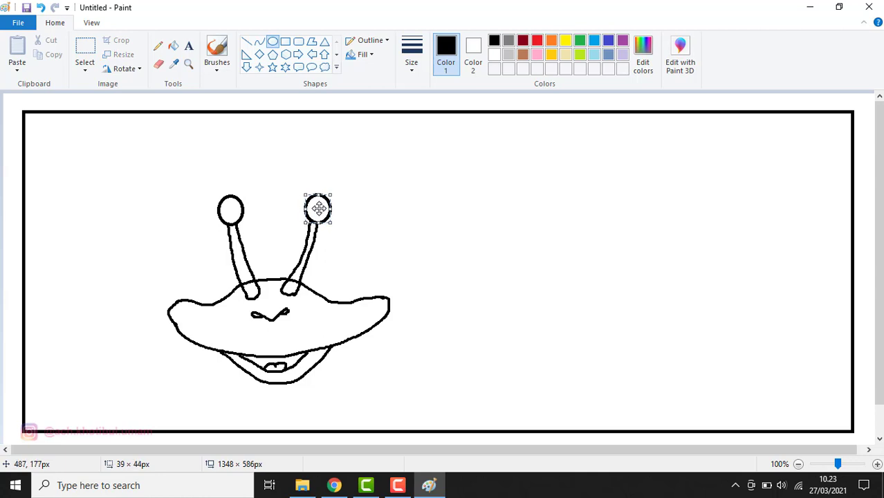
left_click(356, 205)
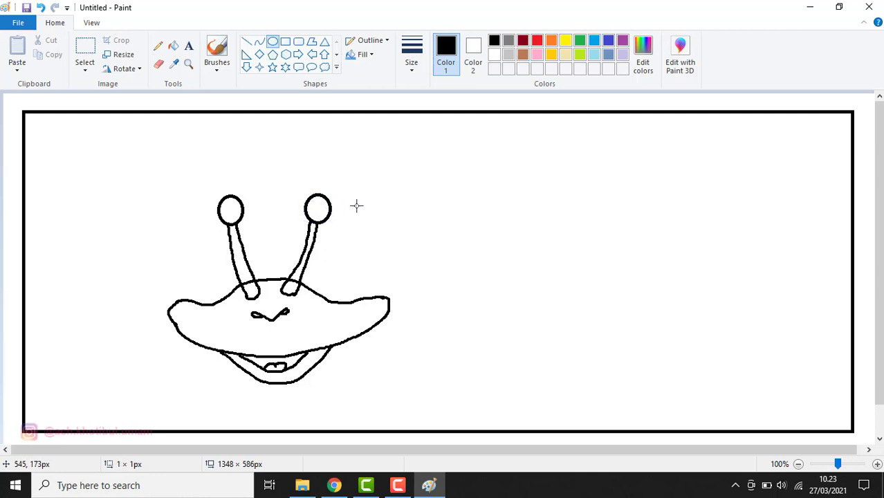
- Erase the parts of the head outline that cross the bases of both eyestalks
left_click(188, 63)
left_click(254, 273)
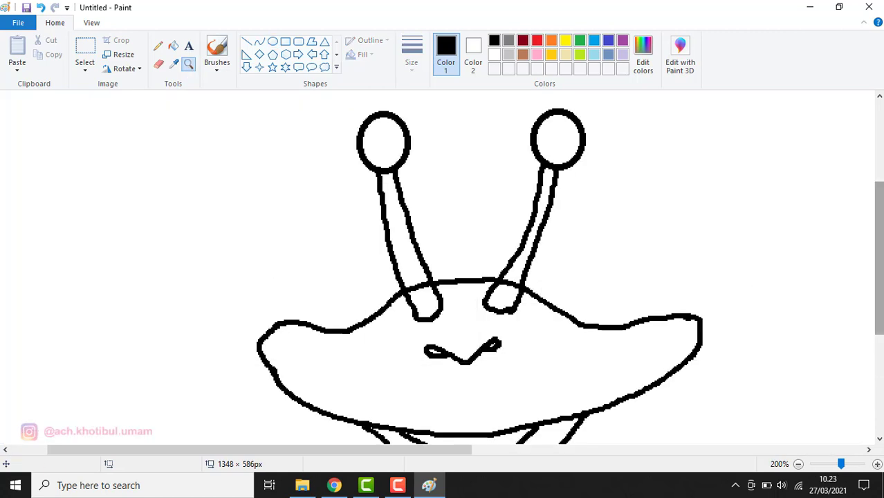
scroll(877, 284, "down", 2)
left_click(158, 63)
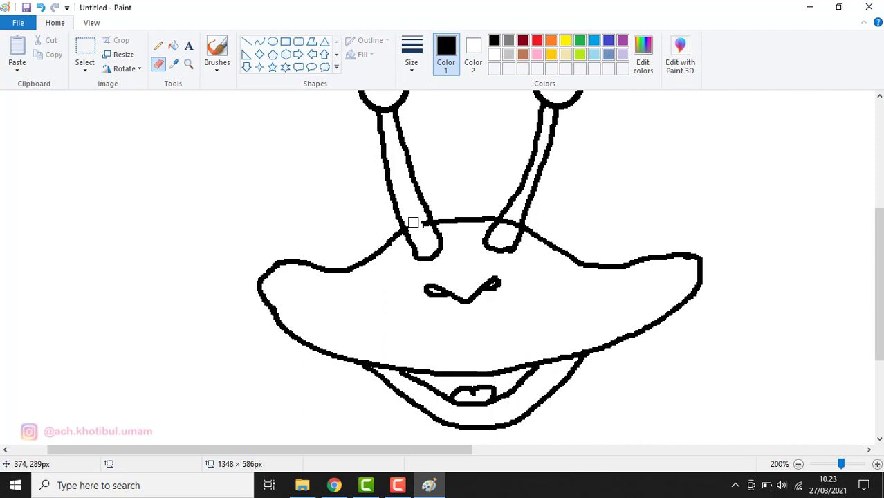
left_click_drag(413, 222, 423, 230)
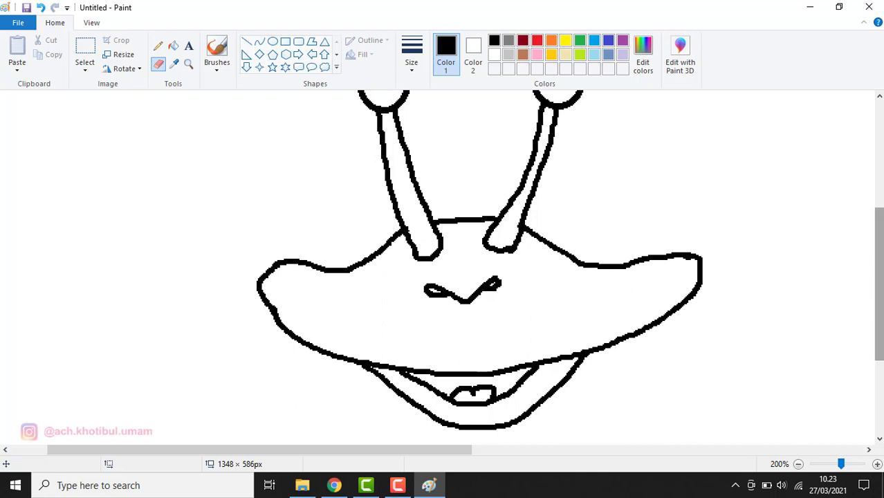
- Draw an eyelid line and a small pupil in each eye with the Pencil at the second-thinnest size
left_click_drag(879, 284, 879, 236)
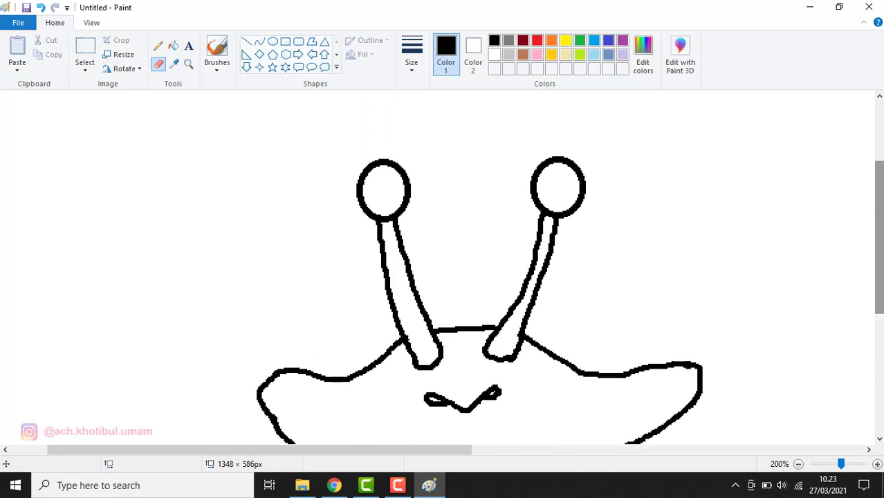
left_click(158, 47)
left_click(412, 56)
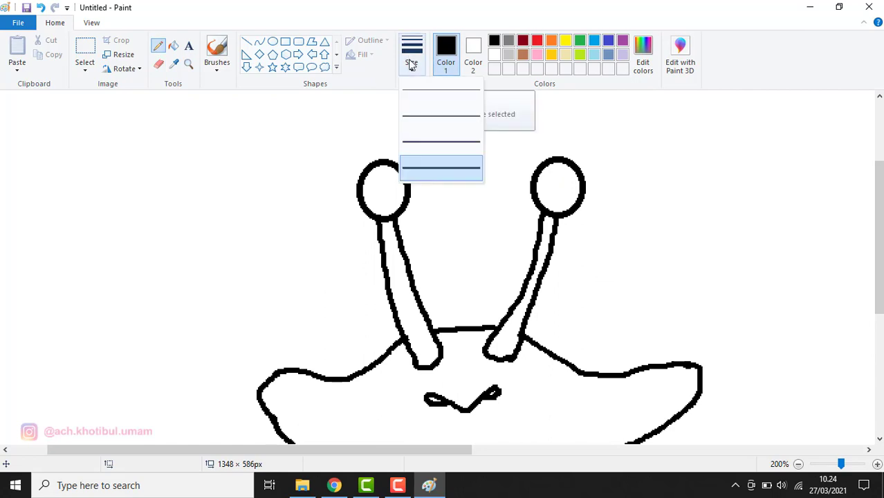
left_click(421, 121)
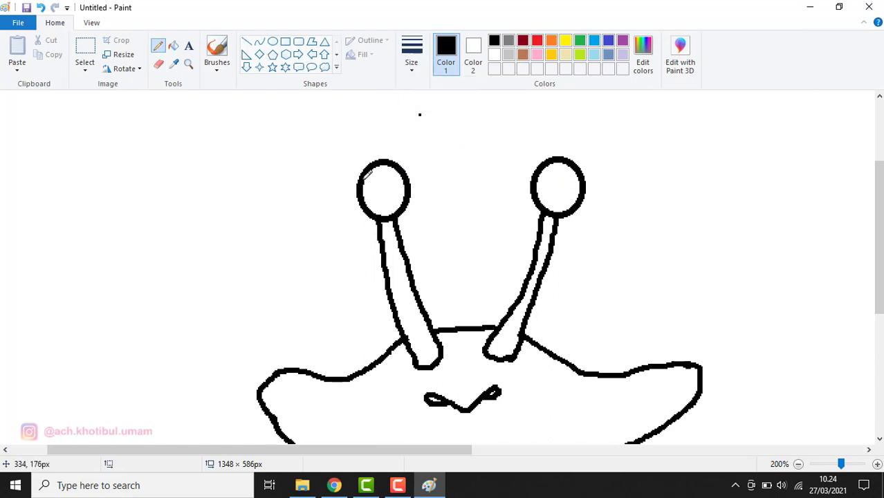
left_click_drag(364, 178, 395, 178)
left_click_drag(539, 177, 587, 179)
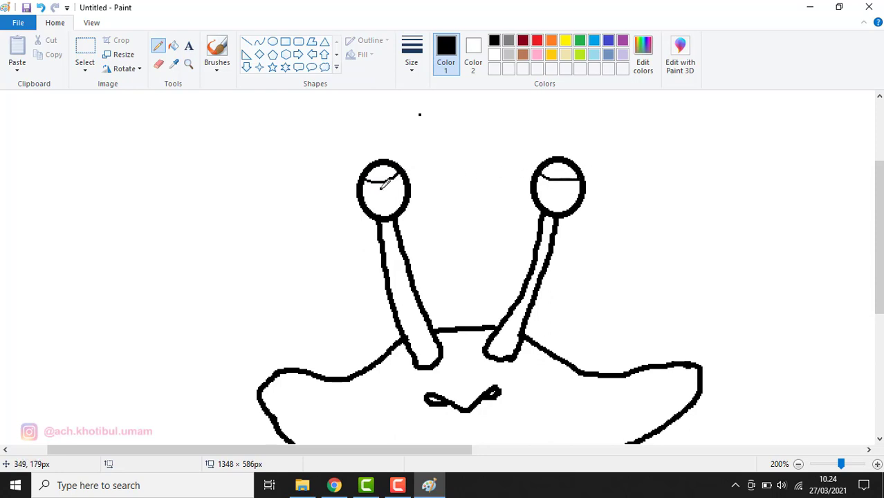
mouse_move(380, 187)
left_mouse_down()
mouse_move(379, 198)
mouse_move(385, 189)
left_mouse_up()
mouse_move(555, 187)
left_mouse_down()
mouse_move(553, 197)
mouse_move(561, 187)
left_mouse_up()
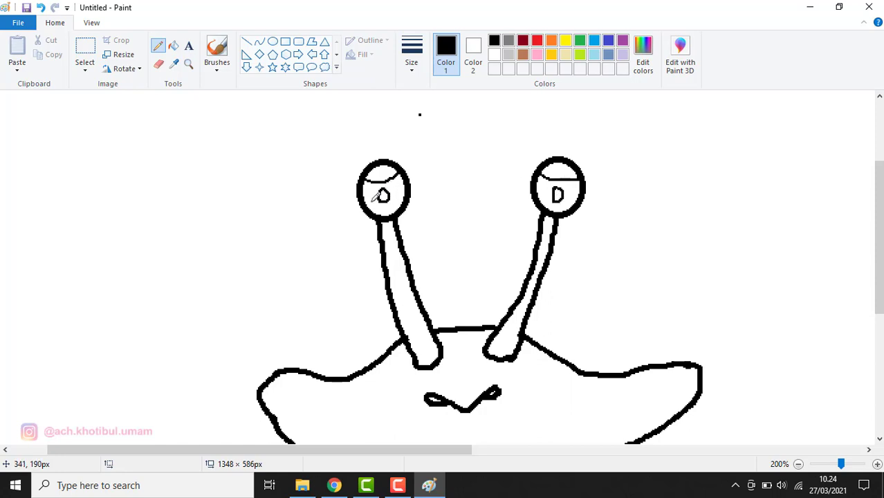
- Add two short eyelashes to each side of both eyes
mouse_move(360, 185)
left_mouse_down()
mouse_move(338, 186)
mouse_move(340, 200)
left_mouse_up()
mouse_move(409, 177)
left_mouse_down()
mouse_move(429, 170)
mouse_move(429, 181)
left_mouse_up()
left_click_drag(410, 188, 428, 187)
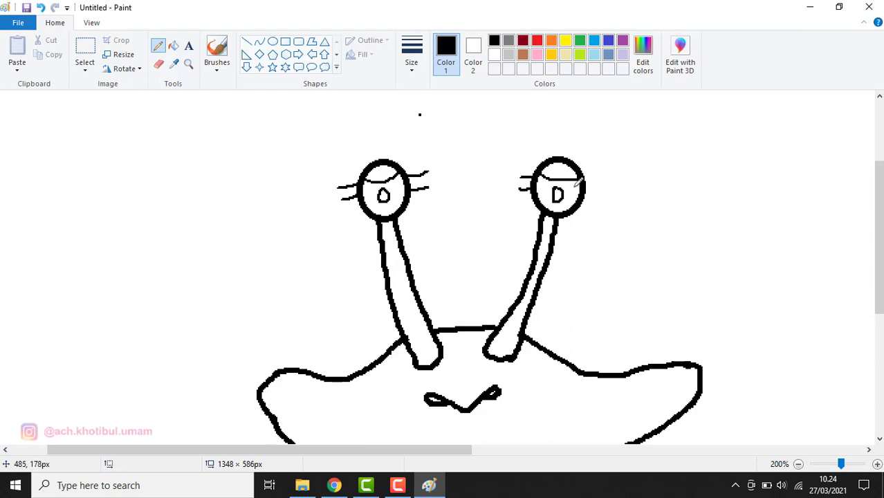
mouse_move(601, 187)
left_mouse_down()
mouse_move(585, 188)
mouse_move(603, 198)
left_mouse_up()
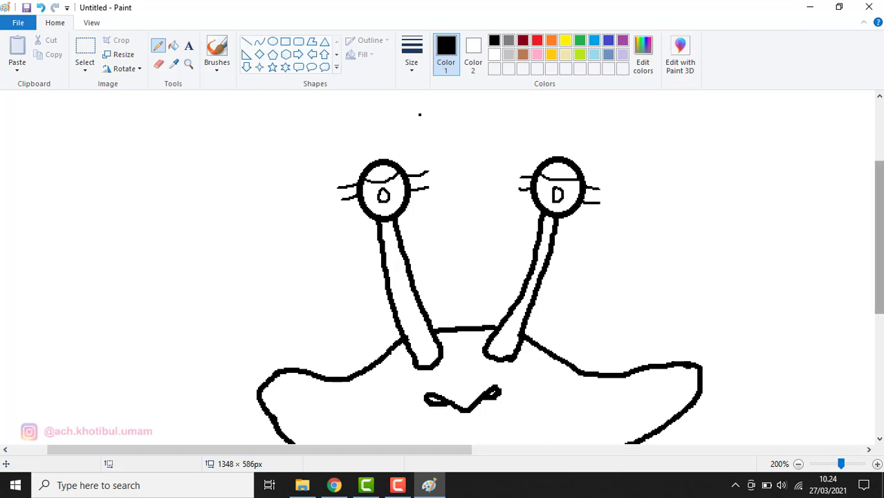
- Draw the outermost bent leg with its foot on the left side of the crab, using the thickest Pencil size
left_click_drag(878, 236, 878, 307)
left_click(411, 56)
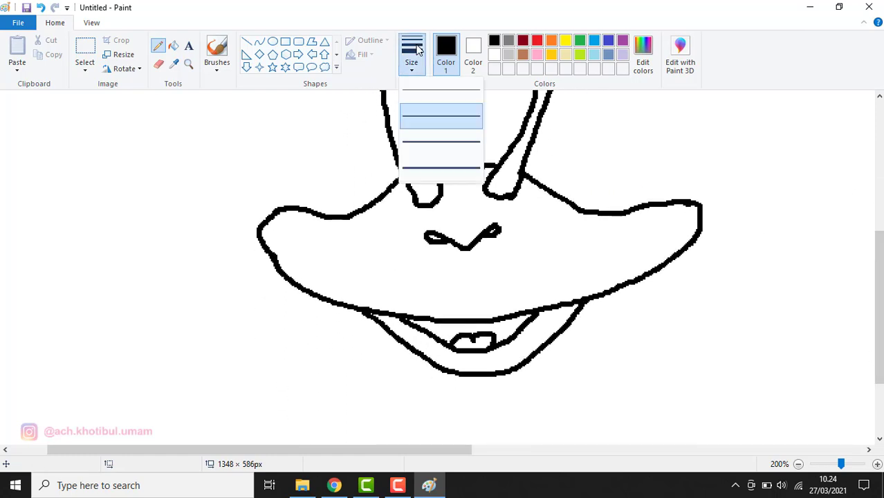
left_click(186, 67)
right_click(340, 154)
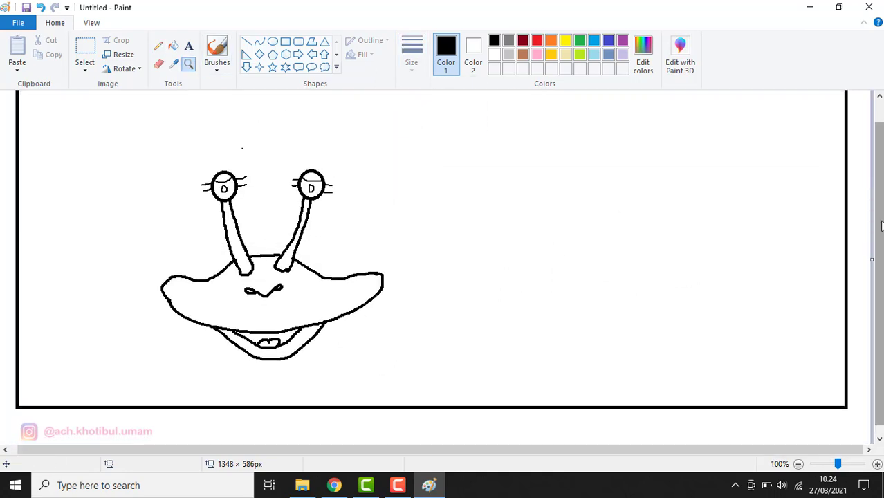
left_click_drag(882, 231, 882, 203)
left_click(157, 47)
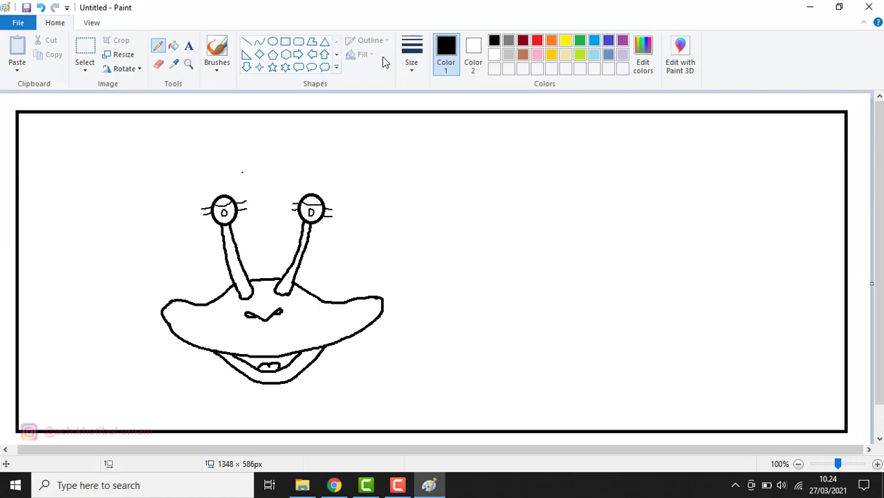
left_click(413, 64)
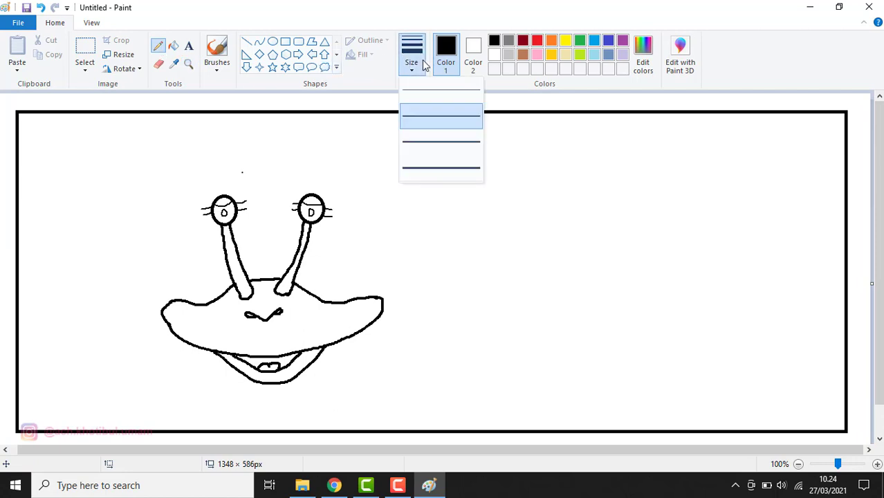
left_click(418, 170)
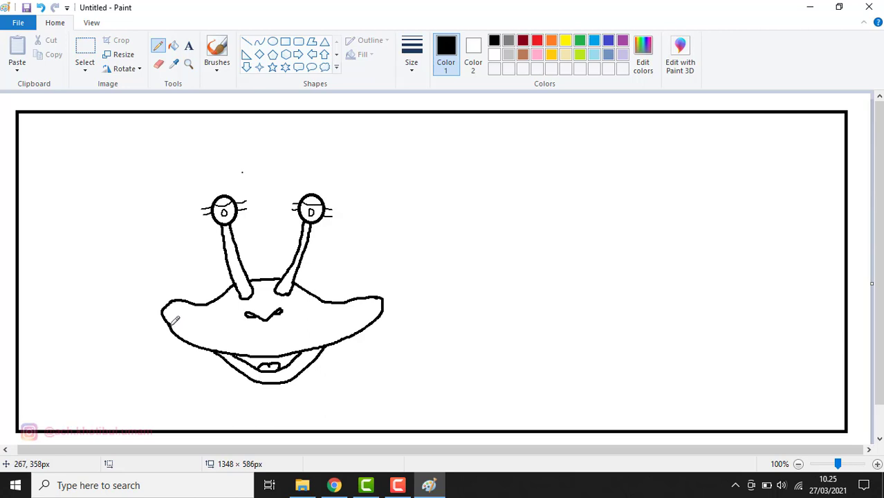
mouse_move(171, 324)
left_mouse_down()
mouse_move(125, 335)
mouse_move(134, 394)
mouse_move(146, 378)
mouse_move(141, 338)
mouse_move(166, 339)
left_mouse_up()
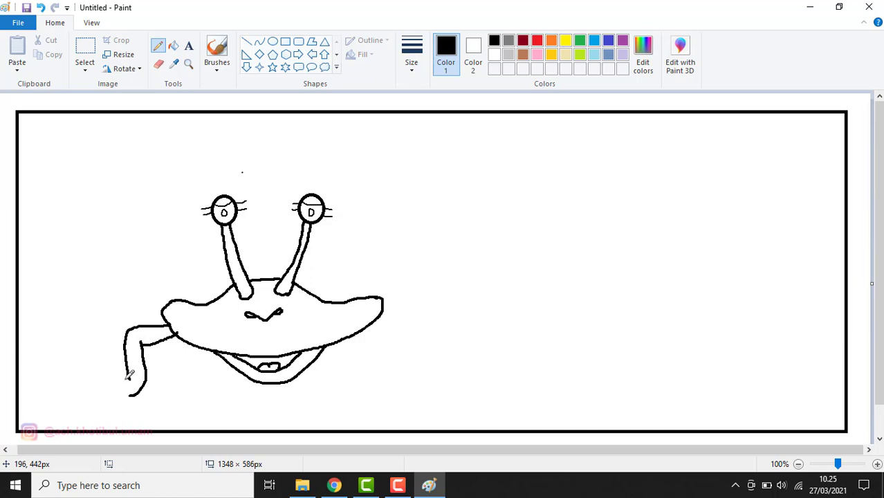
mouse_move(128, 372)
left_mouse_down()
mouse_move(114, 366)
mouse_move(105, 379)
mouse_move(127, 393)
left_mouse_up()
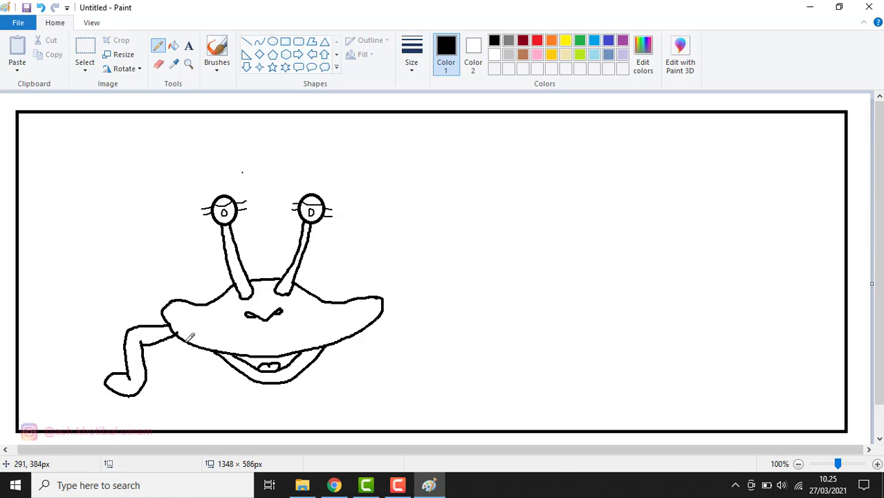
- Draw the second and third bent legs with feet under the left side of the crab's body
mouse_move(185, 340)
left_mouse_down()
mouse_move(153, 350)
mouse_move(157, 392)
left_mouse_up()
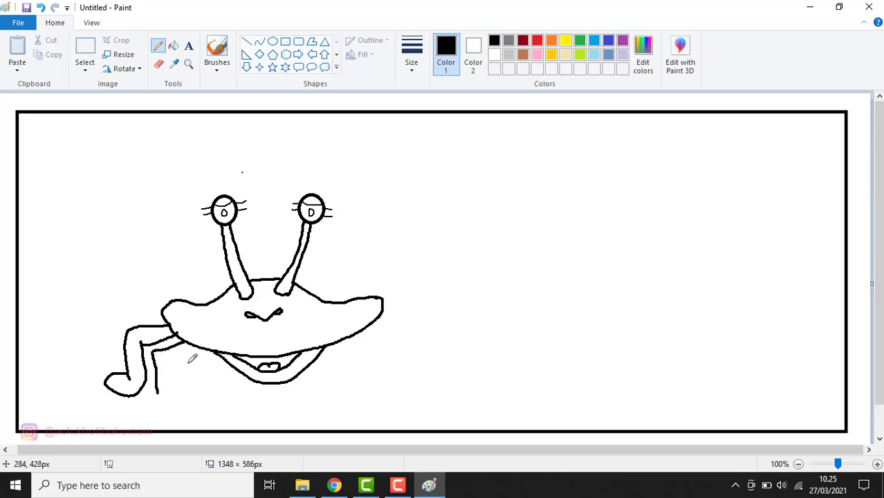
mouse_move(197, 339)
left_mouse_down()
mouse_move(178, 356)
mouse_move(177, 395)
mouse_move(136, 400)
mouse_move(130, 410)
mouse_move(149, 415)
mouse_move(169, 404)
left_mouse_up()
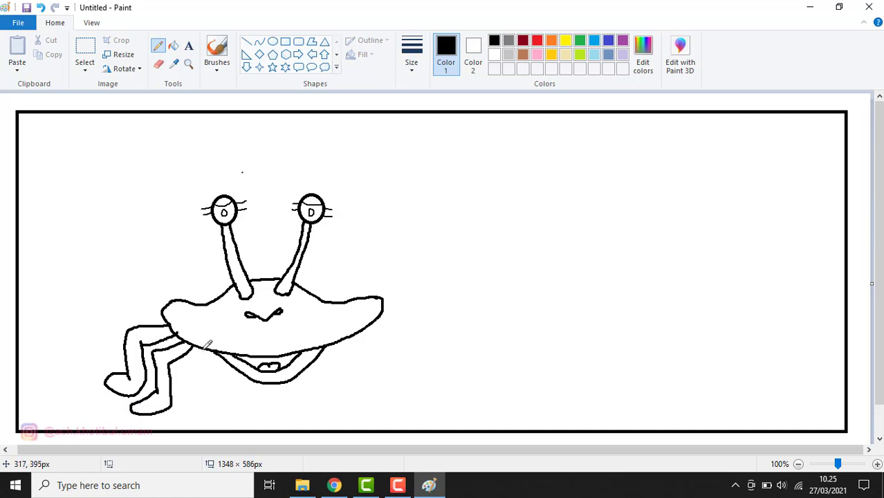
mouse_move(208, 343)
left_mouse_down()
mouse_move(184, 376)
mouse_move(205, 407)
left_mouse_up()
mouse_move(216, 348)
left_mouse_down()
mouse_move(198, 381)
mouse_move(223, 406)
mouse_move(198, 403)
mouse_move(177, 424)
mouse_move(223, 409)
left_mouse_up()
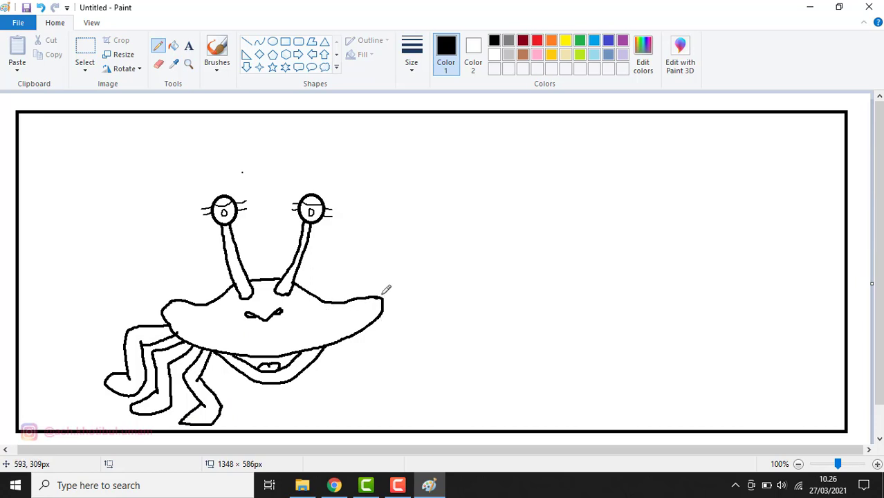
- Draw three bent legs with feet under the right side of the crab's body, mirroring the left legs
mouse_move(382, 313)
left_mouse_down()
mouse_move(427, 318)
mouse_move(436, 372)
left_mouse_up()
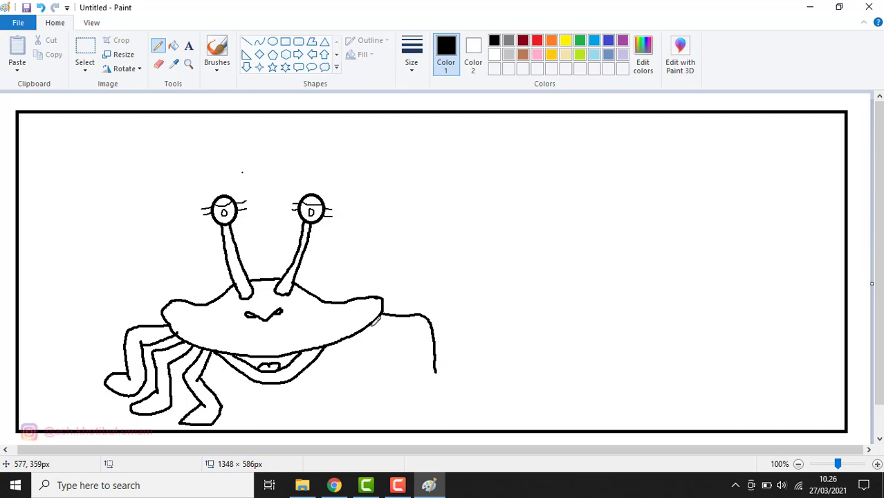
mouse_move(387, 329)
left_mouse_down()
mouse_move(419, 329)
mouse_move(413, 340)
mouse_move(422, 382)
mouse_move(437, 366)
mouse_move(459, 370)
mouse_move(459, 382)
mouse_move(430, 389)
left_mouse_up()
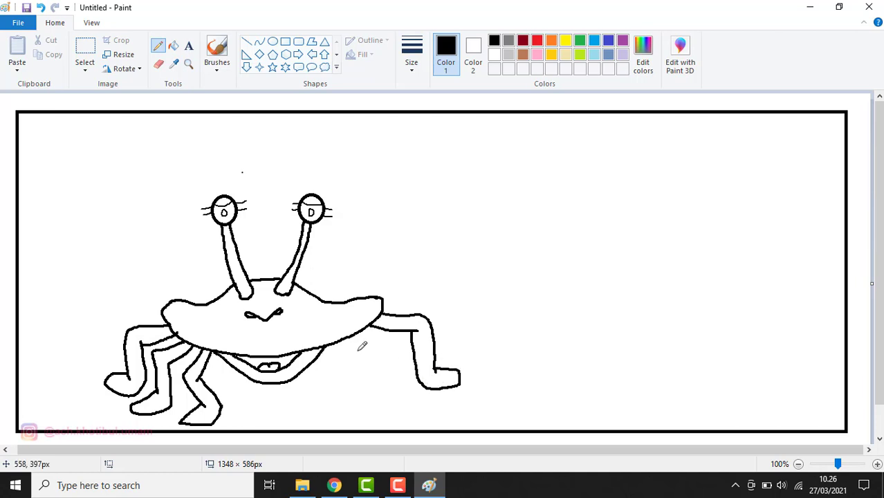
mouse_move(334, 341)
left_mouse_down()
mouse_move(358, 363)
mouse_move(349, 386)
left_mouse_up()
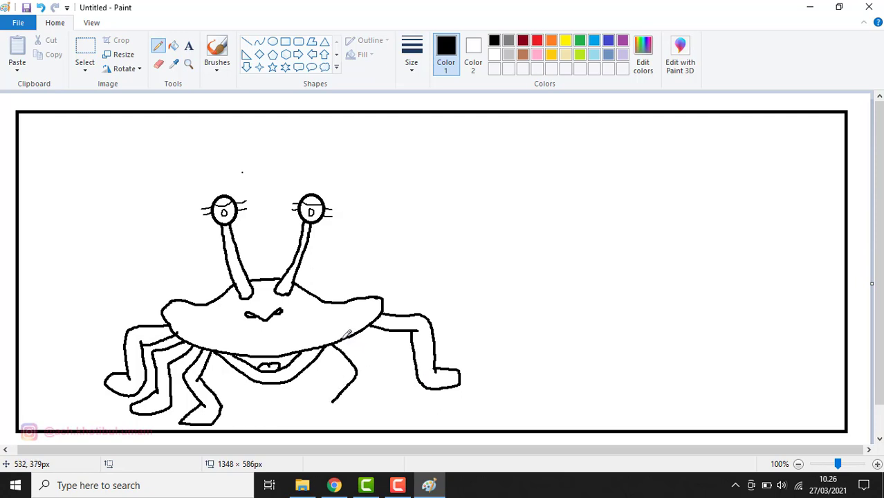
mouse_move(344, 340)
left_mouse_down()
mouse_move(373, 382)
mouse_move(357, 402)
mouse_move(334, 400)
mouse_move(331, 410)
mouse_move(372, 421)
mouse_move(366, 400)
mouse_move(378, 421)
left_mouse_up()
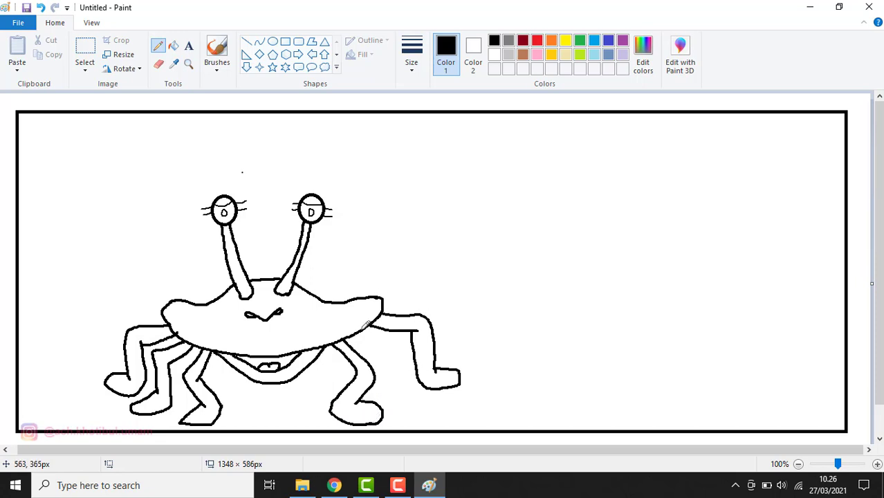
mouse_move(351, 333)
left_mouse_down()
mouse_move(383, 357)
mouse_move(385, 383)
left_mouse_up()
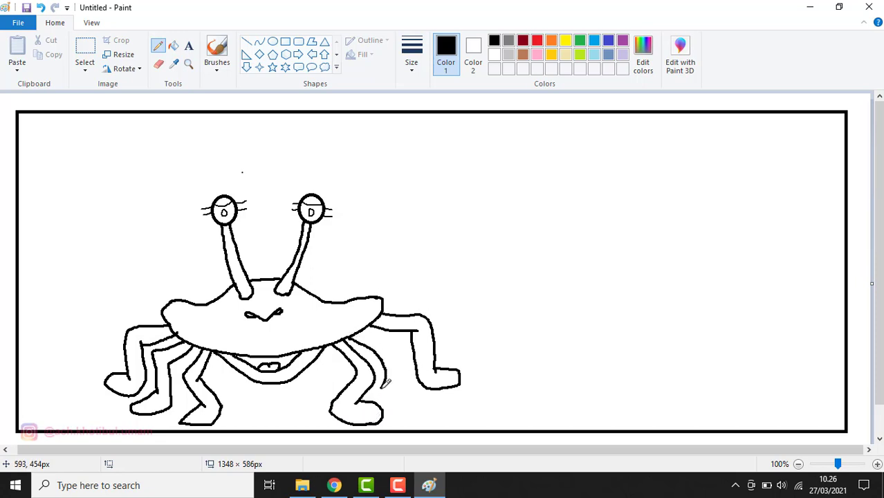
mouse_move(367, 327)
left_mouse_down()
mouse_move(405, 356)
mouse_move(404, 382)
mouse_move(383, 396)
mouse_move(410, 410)
mouse_move(404, 392)
left_mouse_up()
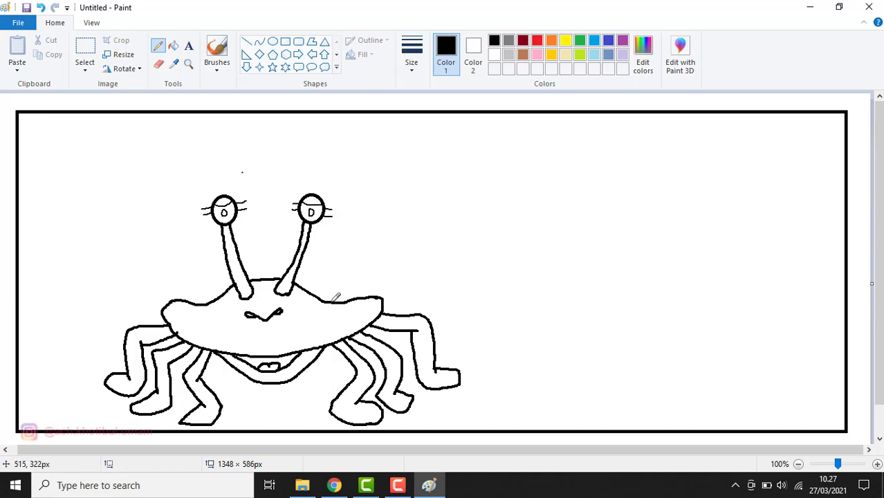
- Draw two rounded arms rising diagonally outward from the top of the shell, one outside each eye stalk
mouse_move(334, 300)
left_mouse_down()
mouse_move(364, 225)
mouse_move(380, 223)
mouse_move(388, 241)
mouse_move(351, 296)
left_mouse_up()
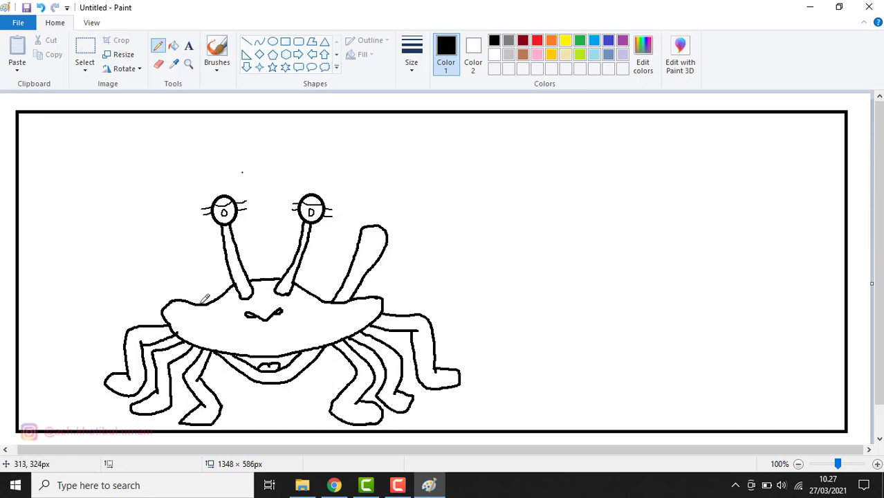
left_click_drag(203, 299, 152, 225)
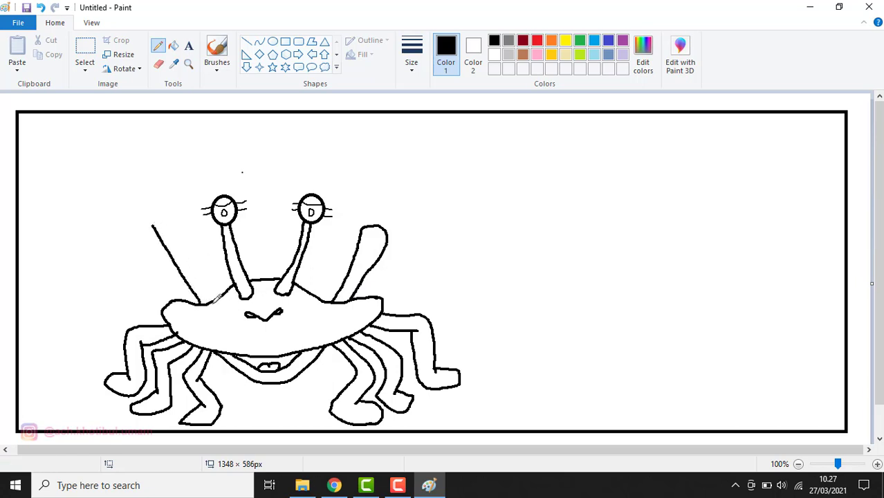
mouse_move(216, 298)
left_mouse_down()
mouse_move(173, 205)
mouse_move(152, 200)
mouse_move(153, 224)
left_mouse_up()
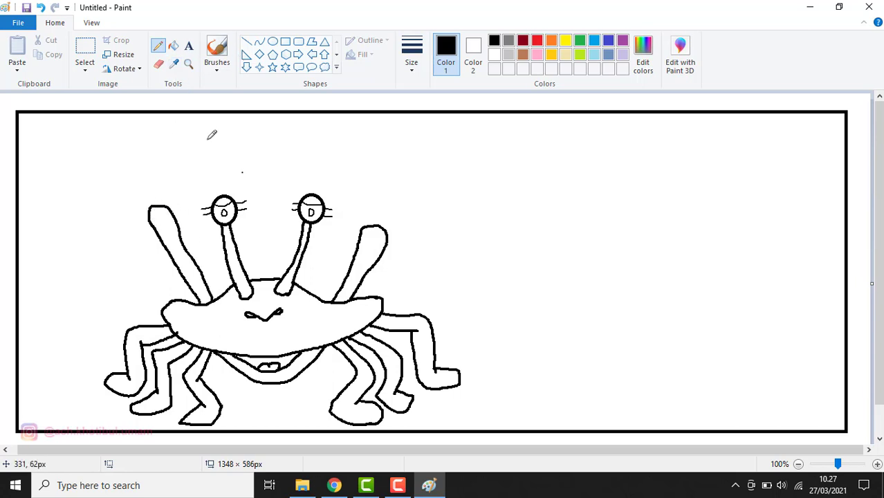
- Draw an open claw with two jagged-edged pincers on the end of the crab's left arm using the Pencil
left_click(187, 66)
left_click(178, 197)
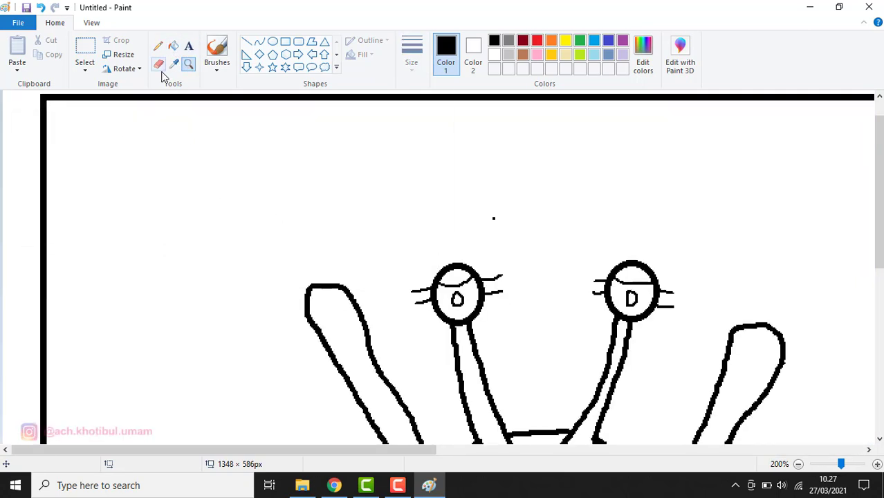
left_click(159, 47)
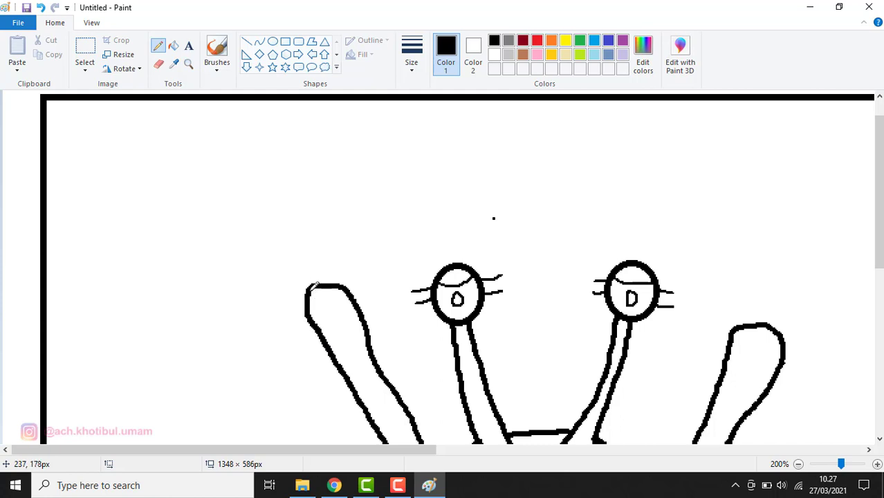
mouse_move(313, 286)
left_mouse_down()
mouse_move(289, 268)
mouse_move(278, 228)
mouse_move(250, 202)
mouse_move(234, 158)
mouse_move(209, 166)
mouse_move(195, 193)
mouse_move(198, 232)
mouse_move(218, 261)
mouse_move(306, 312)
mouse_move(319, 248)
mouse_move(297, 222)
mouse_move(299, 208)
mouse_move(287, 203)
mouse_move(271, 154)
mouse_move(287, 141)
mouse_move(335, 164)
mouse_move(353, 221)
mouse_move(339, 285)
left_mouse_up()
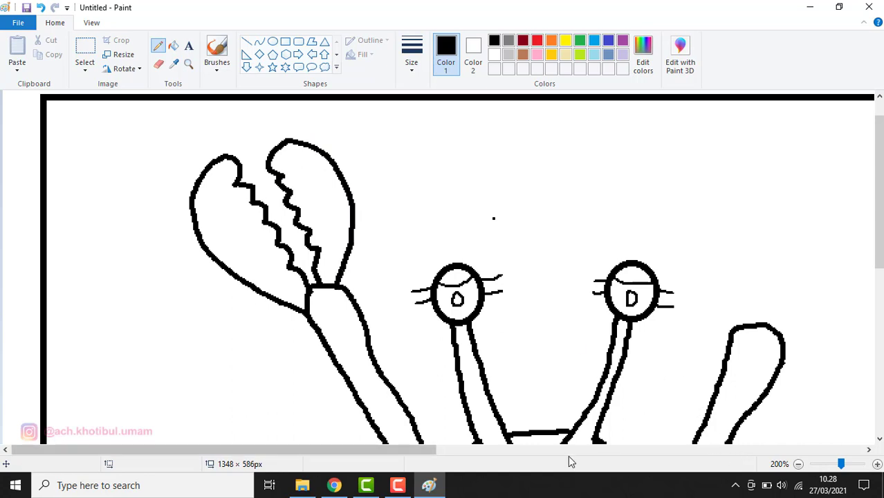
- Draw a matching open claw with two jagged-edged pincers on the end of the crab's right arm
left_click_drag(424, 452, 559, 454)
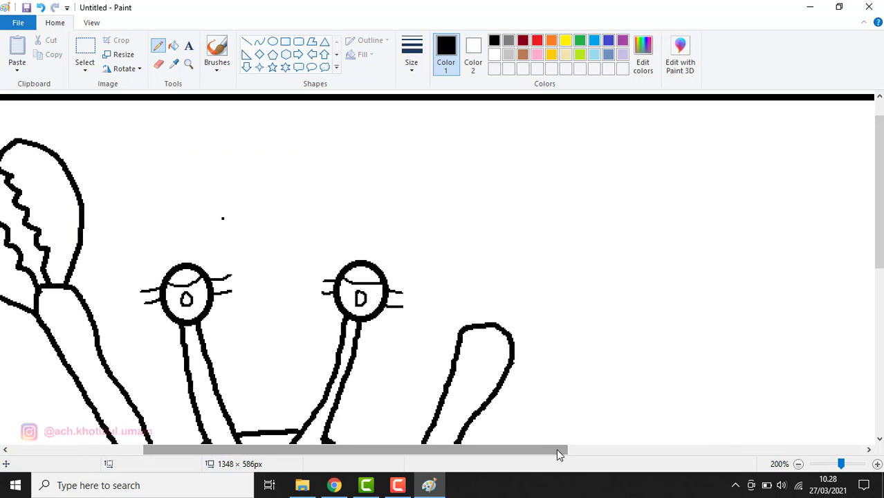
mouse_move(475, 324)
left_mouse_down()
mouse_move(442, 264)
mouse_move(436, 191)
mouse_move(442, 169)
mouse_move(480, 153)
mouse_move(489, 154)
mouse_move(488, 173)
mouse_move(477, 183)
mouse_move(484, 182)
mouse_move(491, 211)
mouse_move(480, 239)
mouse_move(493, 249)
mouse_move(479, 267)
mouse_move(489, 272)
mouse_move(483, 288)
mouse_move(493, 295)
mouse_move(488, 322)
left_mouse_up()
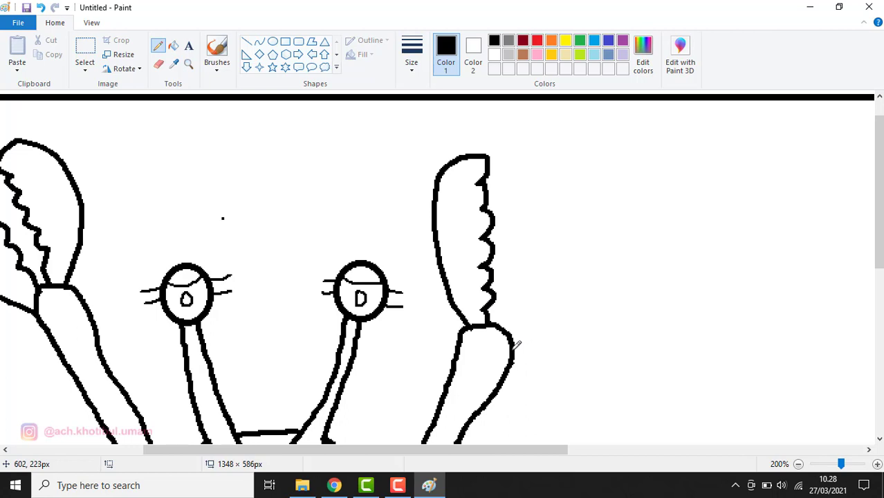
mouse_move(513, 353)
left_mouse_down()
mouse_move(584, 271)
mouse_move(606, 207)
mouse_move(600, 169)
mouse_move(570, 142)
mouse_move(545, 139)
mouse_move(541, 153)
mouse_move(546, 172)
mouse_move(535, 182)
mouse_move(549, 196)
mouse_move(540, 203)
mouse_move(547, 220)
mouse_move(534, 227)
mouse_move(542, 247)
mouse_move(522, 258)
mouse_move(534, 283)
mouse_move(507, 328)
left_mouse_up()
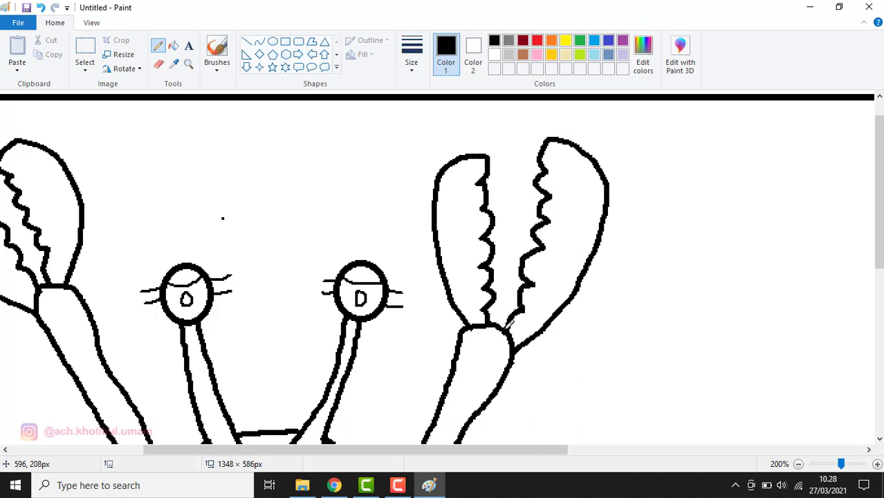
- Select the whole crab with a rectangular selection of about 782 × 475 px and pull a duplicate off the original
left_click(189, 64)
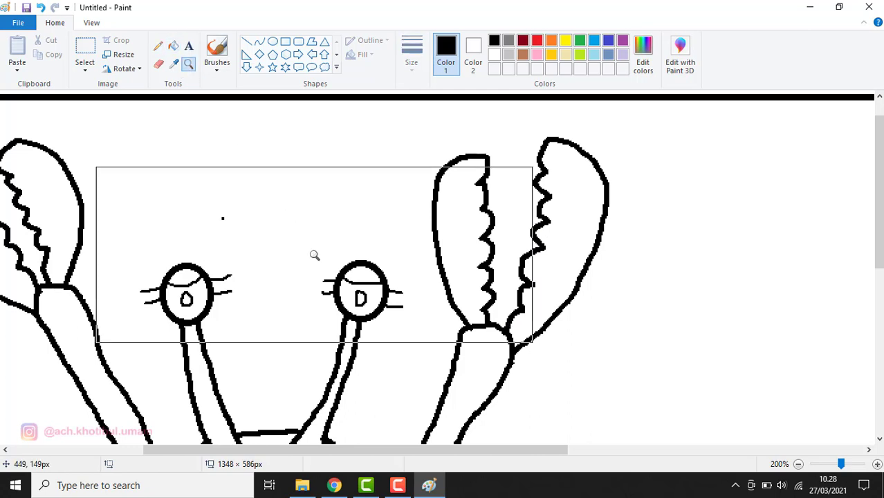
right_click(315, 256)
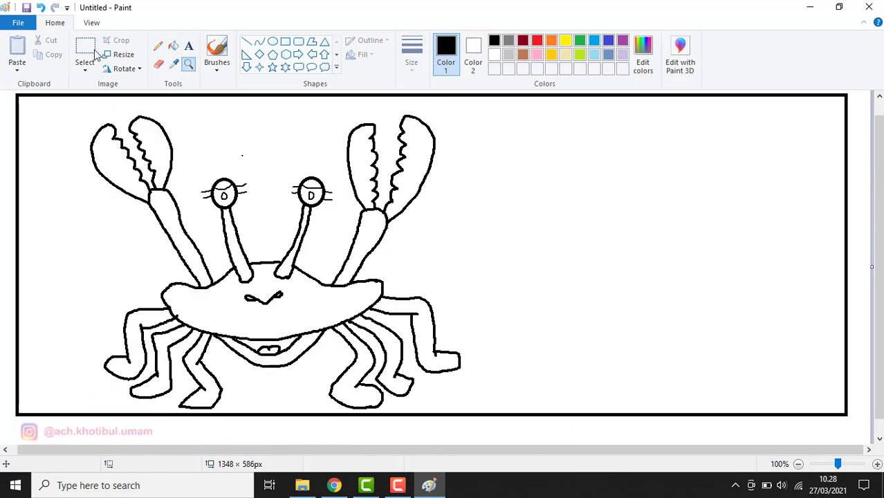
left_click(87, 49)
left_click_drag(54, 104, 560, 411)
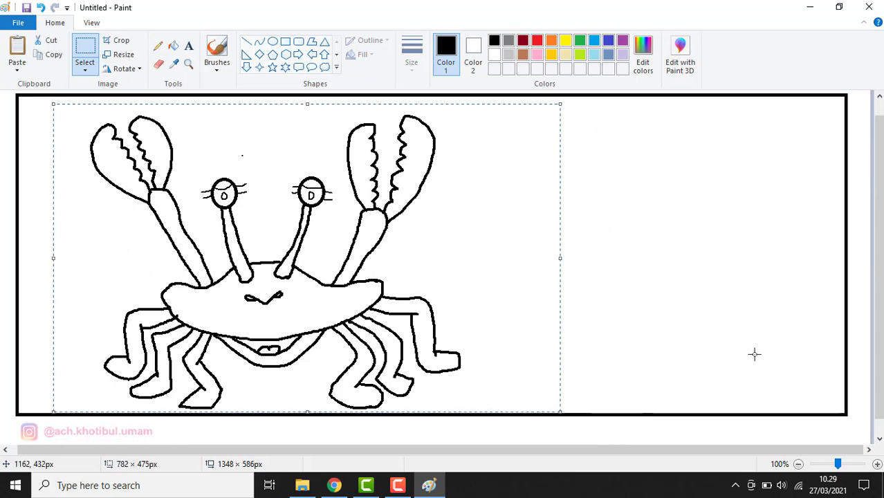
left_click_drag(546, 305, 497, 294)
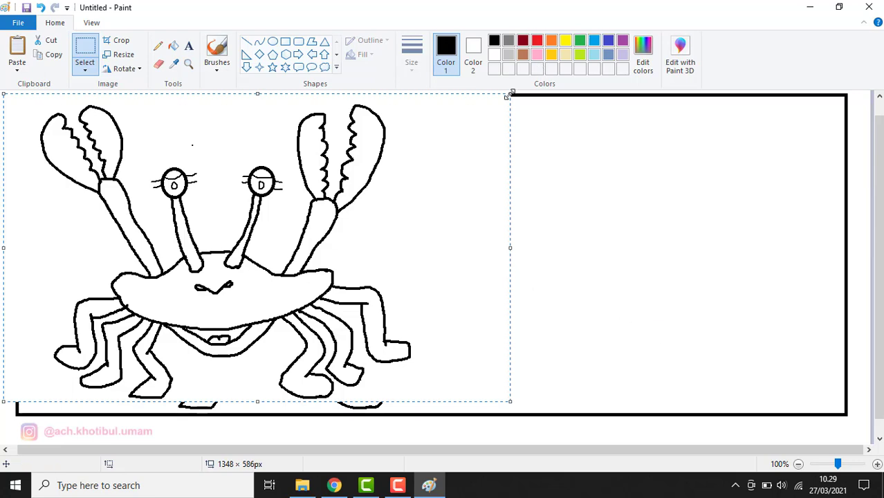
- Shrink the duplicate crab to about 590 × 363 px and place it in the empty right part of the frame
left_click_drag(510, 93, 444, 129)
left_click_drag(231, 223, 664, 186)
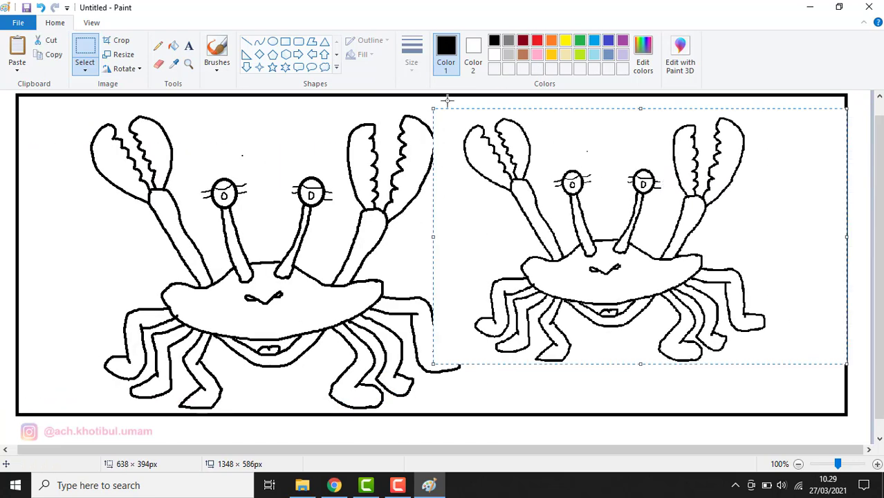
left_click_drag(457, 101, 464, 129)
left_click_drag(549, 190, 544, 166)
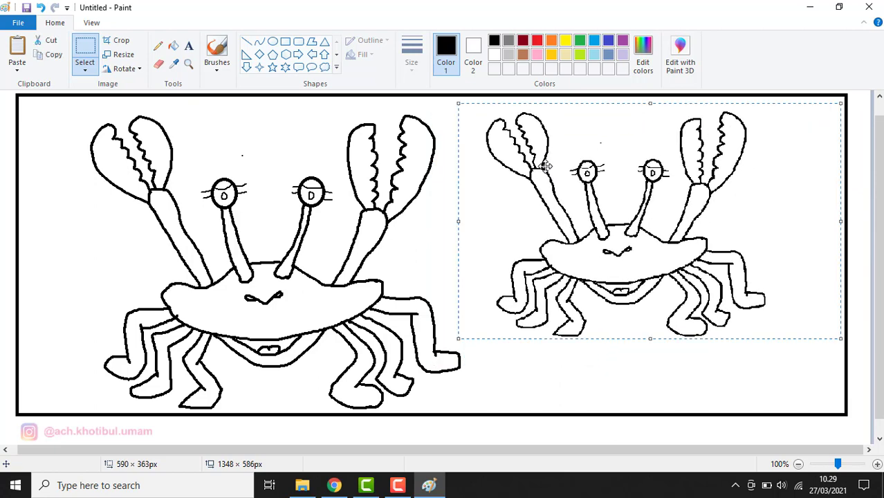
left_click(432, 239)
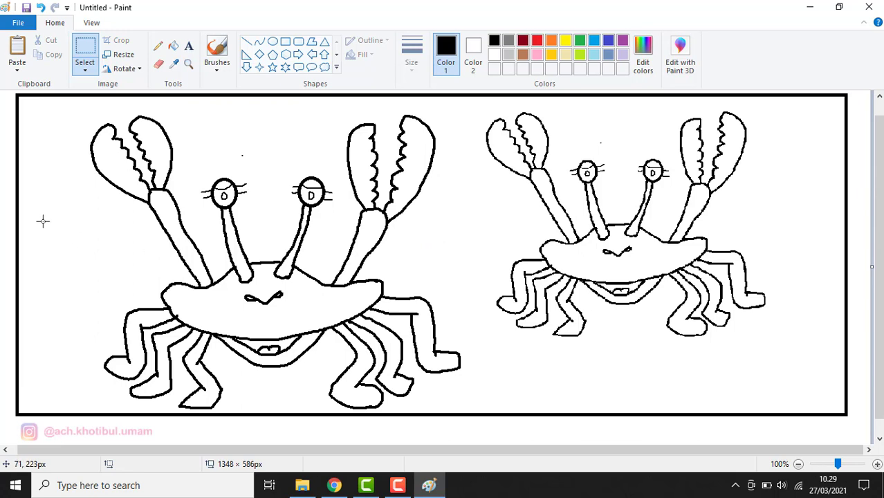
- Draw a wavy ground line behind both crabs from the frame's left edge to its right edge, using the thickest Pencil size
left_click(158, 45)
left_click(412, 50)
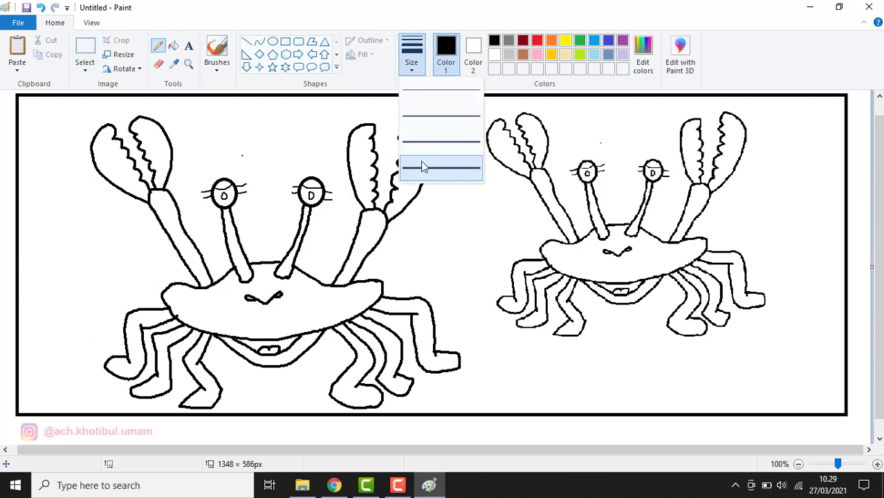
left_click(424, 169)
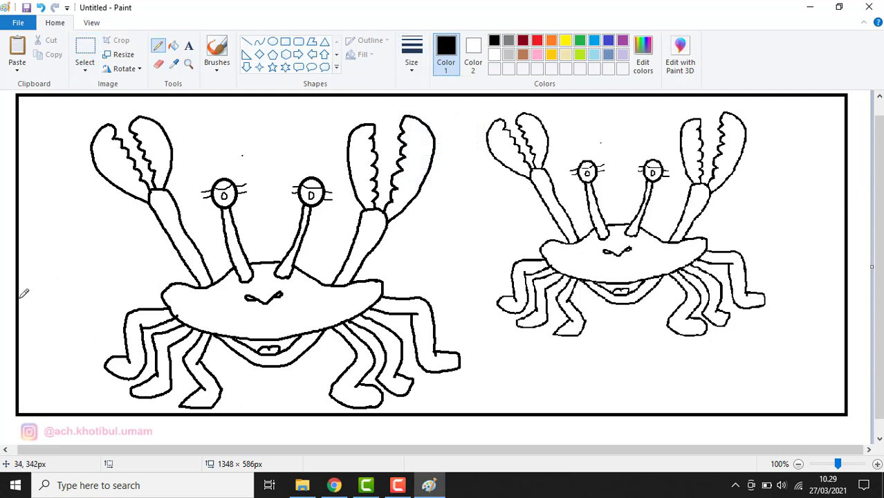
mouse_move(21, 297)
left_mouse_down()
mouse_move(86, 311)
mouse_move(133, 300)
mouse_move(166, 291)
left_mouse_up()
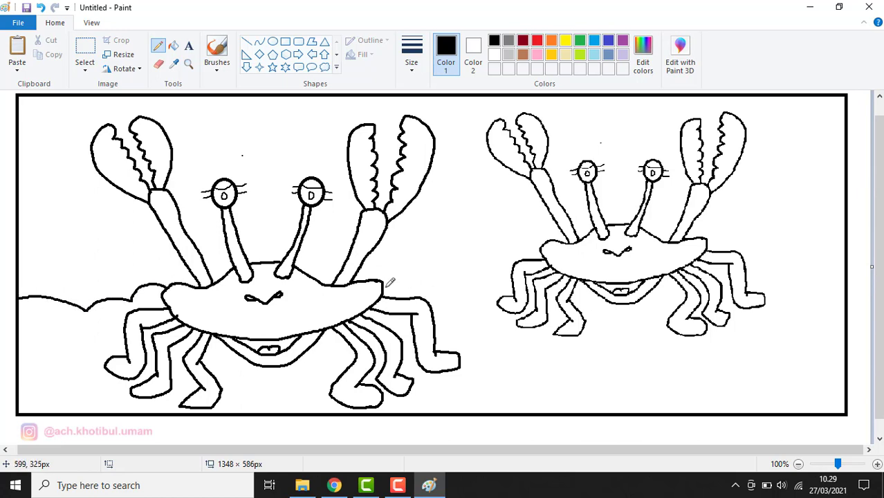
mouse_move(387, 283)
left_mouse_down()
mouse_move(445, 273)
mouse_move(446, 255)
mouse_move(548, 239)
left_mouse_up()
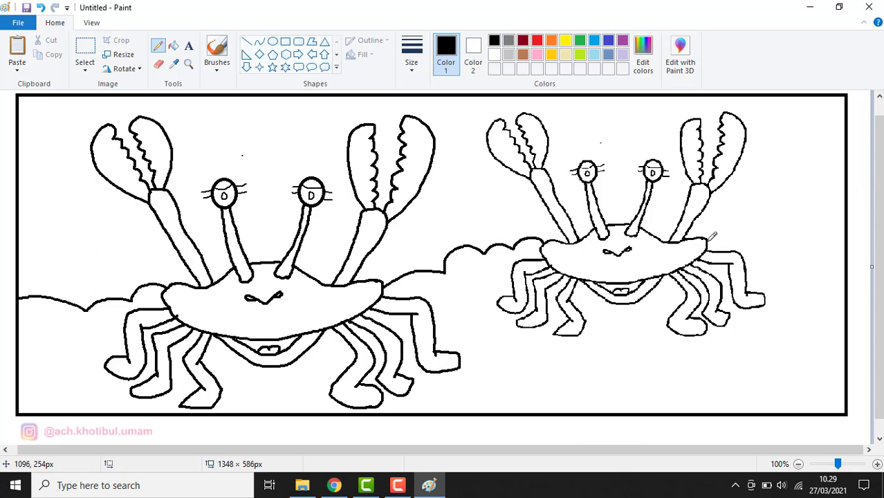
mouse_move(710, 239)
left_mouse_down()
mouse_move(769, 243)
mouse_move(782, 227)
mouse_move(800, 238)
mouse_move(833, 222)
left_mouse_up()
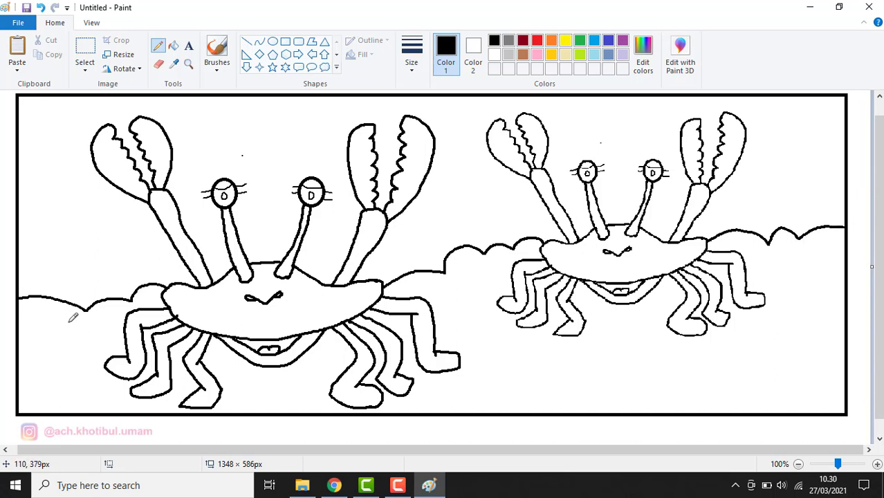
- Draw scalloped bushes on the ground line at the far left, between the crabs and against the frame's right edge
mouse_move(27, 296)
left_mouse_down()
mouse_move(38, 260)
mouse_move(45, 267)
mouse_move(49, 254)
mouse_move(58, 257)
mouse_move(59, 241)
mouse_move(74, 252)
mouse_move(83, 242)
mouse_move(91, 254)
mouse_move(104, 247)
mouse_move(135, 290)
left_mouse_up()
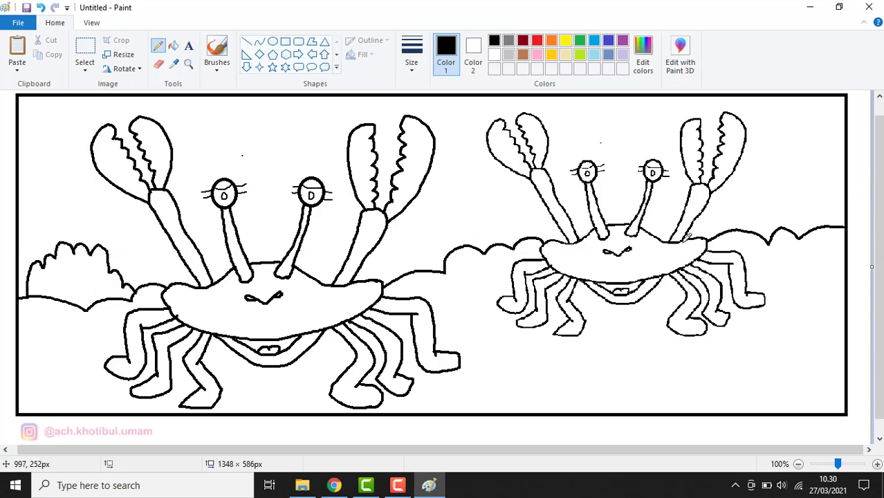
mouse_move(781, 226)
left_mouse_down()
mouse_move(790, 185)
mouse_move(800, 191)
mouse_move(810, 169)
mouse_move(827, 169)
mouse_move(848, 148)
left_mouse_up()
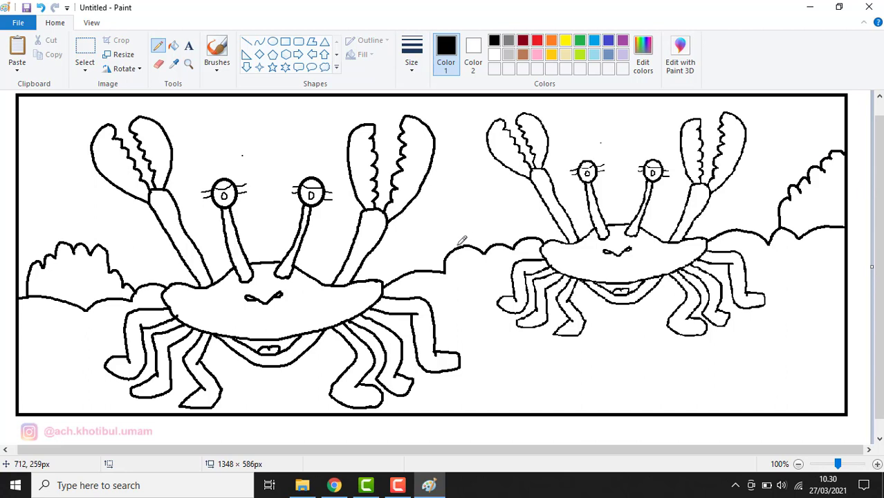
mouse_move(458, 246)
left_mouse_down()
mouse_move(448, 216)
mouse_move(468, 194)
mouse_move(482, 196)
mouse_move(503, 233)
left_mouse_up()
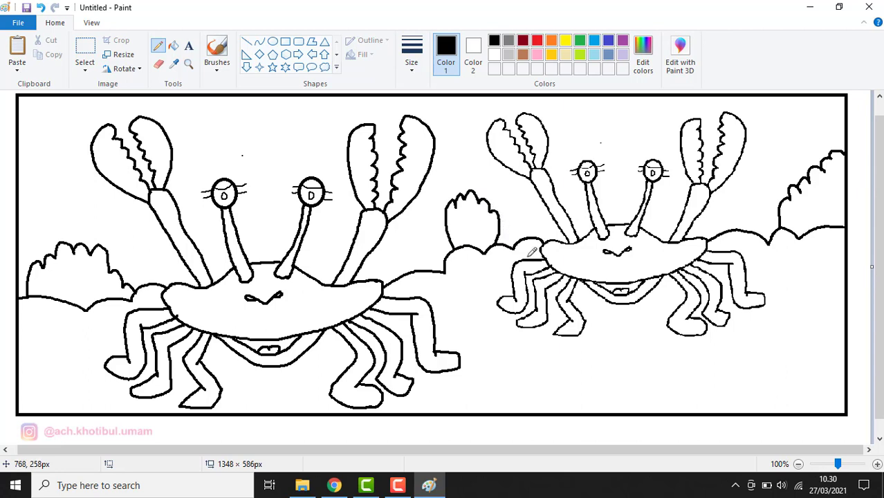
- Draw a cluster of wavy seaweed in the frame's lower-right corner, with tall pointed blades and thin strands between them
mouse_move(786, 413)
left_mouse_down()
mouse_move(785, 282)
mouse_move(807, 344)
mouse_move(813, 412)
mouse_move(748, 412)
mouse_move(738, 360)
mouse_move(746, 330)
mouse_move(763, 400)
left_mouse_up()
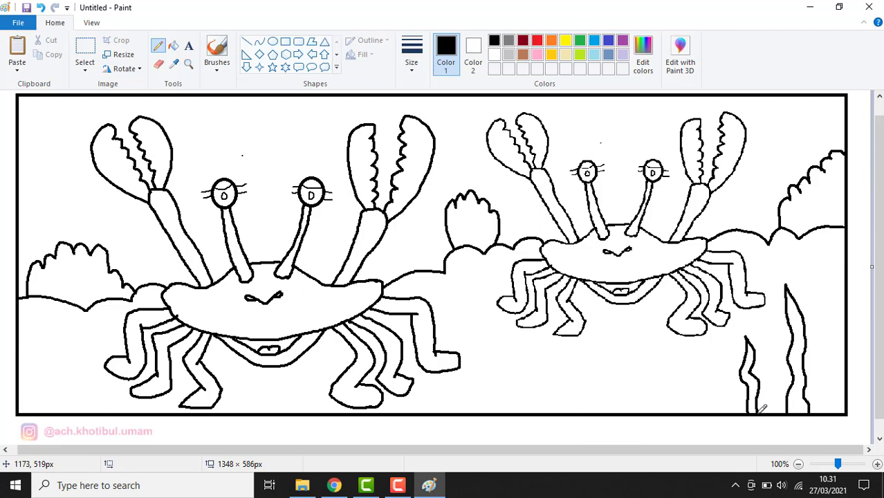
left_click_drag(768, 412, 766, 363)
left_click_drag(778, 411, 775, 361)
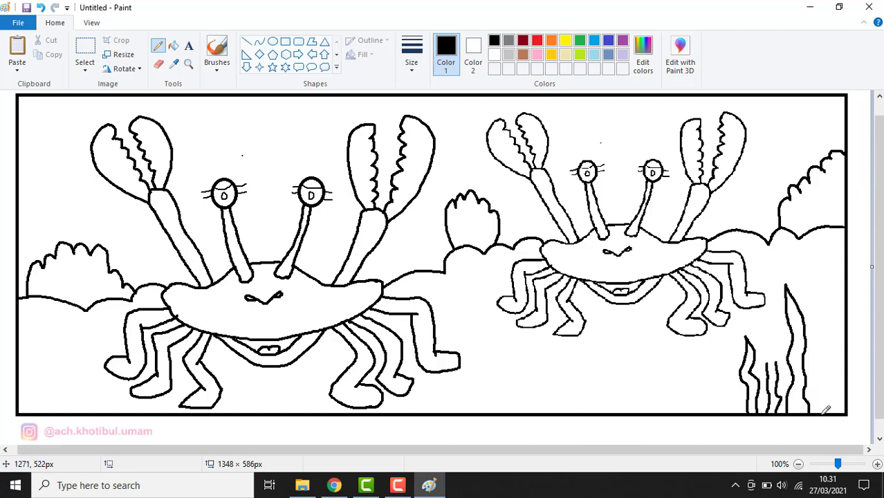
left_click_drag(821, 413, 816, 358)
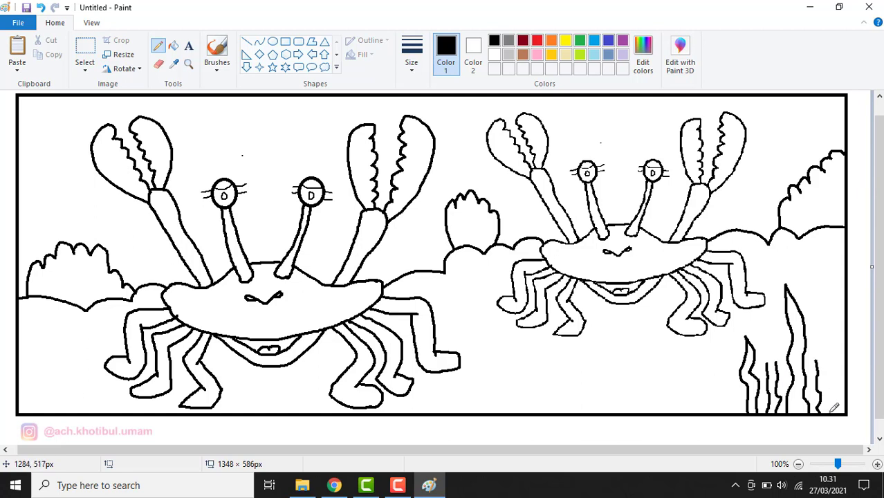
left_click_drag(829, 413, 831, 397)
left_click_drag(828, 368, 824, 347)
left_click_drag(843, 398, 828, 292)
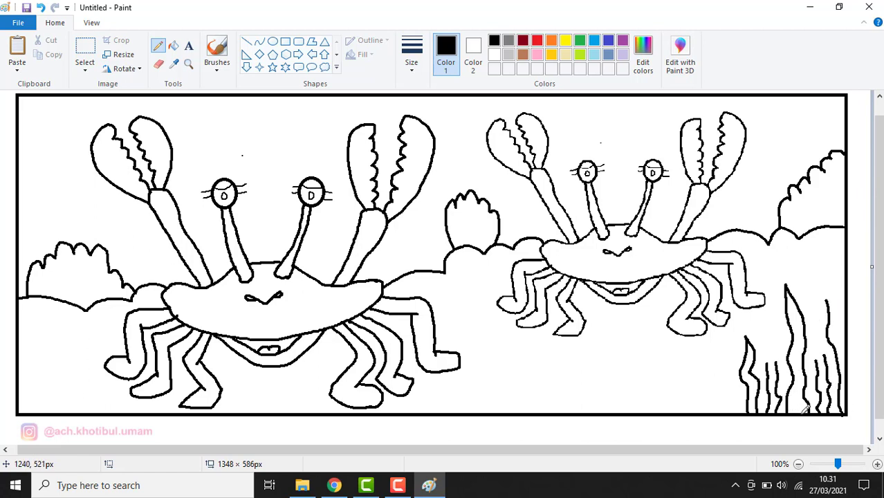
left_click_drag(800, 400, 803, 387)
mouse_move(739, 411)
left_mouse_down()
mouse_move(735, 383)
mouse_move(735, 407)
mouse_move(719, 413)
mouse_move(715, 402)
mouse_move(713, 339)
mouse_move(730, 405)
left_mouse_up()
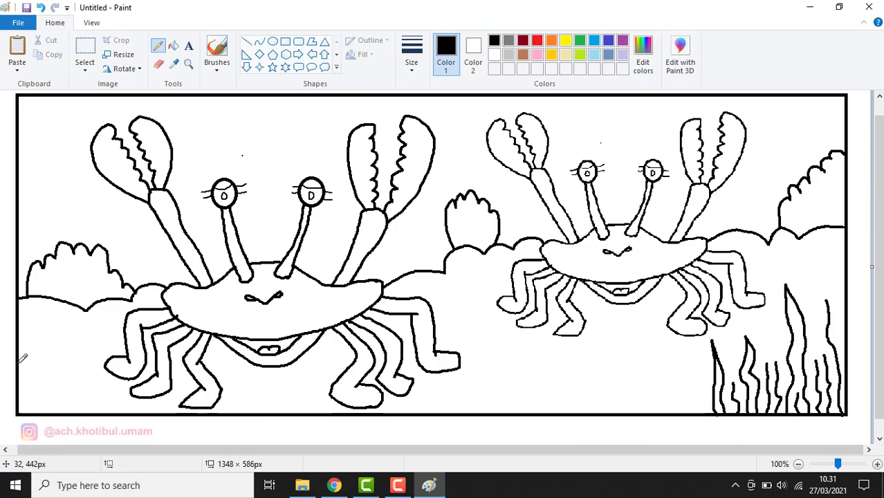
- Draw a scalloped bush in the frame's lower-left corner and three rounded mounds along its bottom edge below the small crab
mouse_move(20, 360)
left_mouse_down()
mouse_move(46, 383)
mouse_move(79, 378)
mouse_move(99, 403)
mouse_move(122, 405)
left_mouse_up()
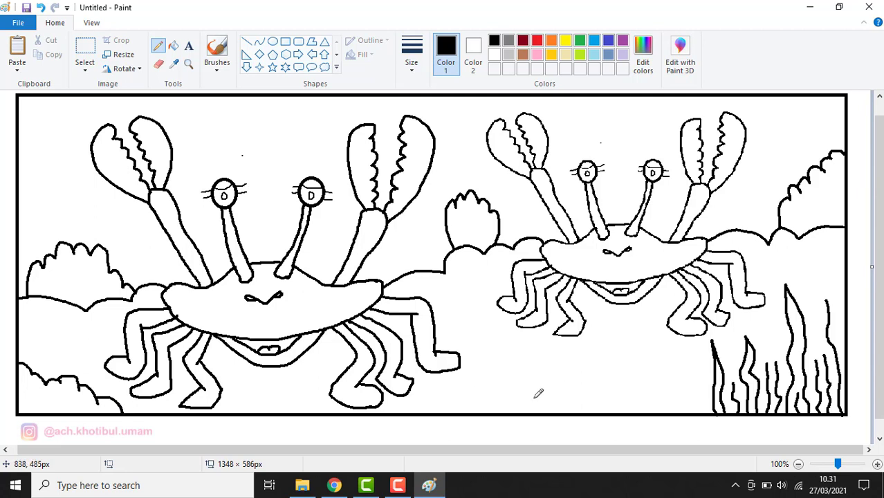
mouse_move(495, 413)
left_mouse_down()
mouse_move(545, 388)
mouse_move(585, 413)
mouse_move(571, 397)
mouse_move(591, 382)
mouse_move(642, 409)
left_mouse_up()
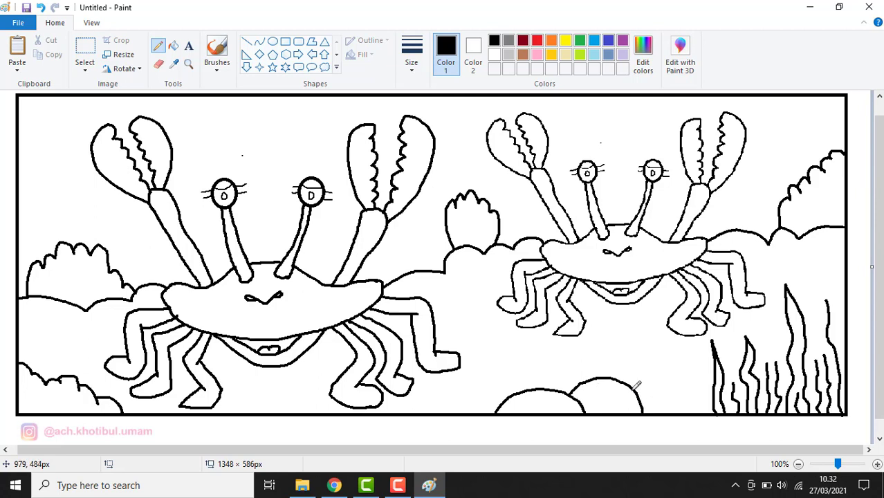
left_click_drag(642, 396, 703, 404)
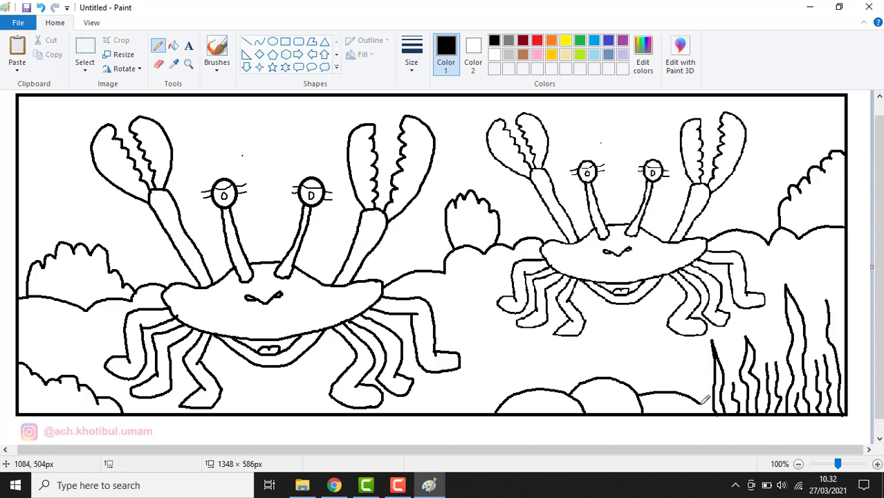
- Draw a row of pointed leaves sticking up behind the middle mound below the small crab
mouse_move(562, 388)
left_mouse_down()
mouse_move(569, 363)
mouse_move(576, 385)
mouse_move(584, 359)
mouse_move(592, 377)
mouse_move(606, 355)
mouse_move(625, 372)
left_mouse_up()
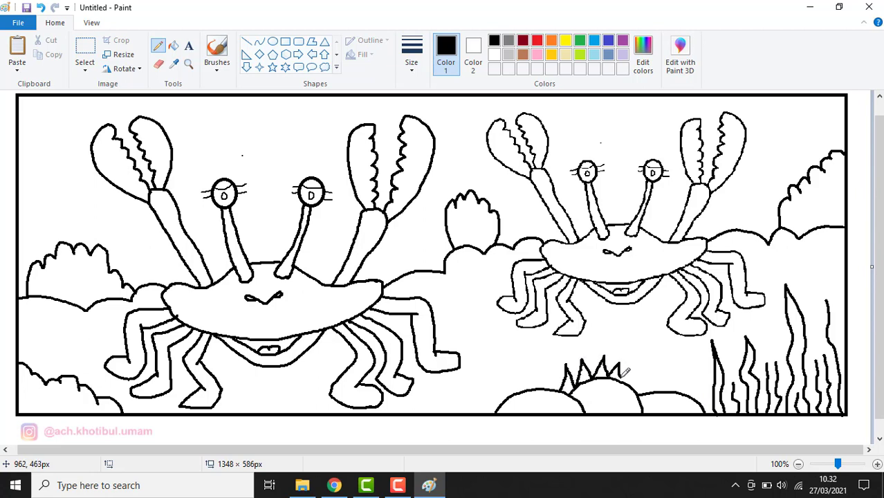
mouse_move(554, 385)
left_mouse_down()
mouse_move(547, 367)
mouse_move(563, 371)
left_mouse_up()
left_click_drag(637, 362, 636, 380)
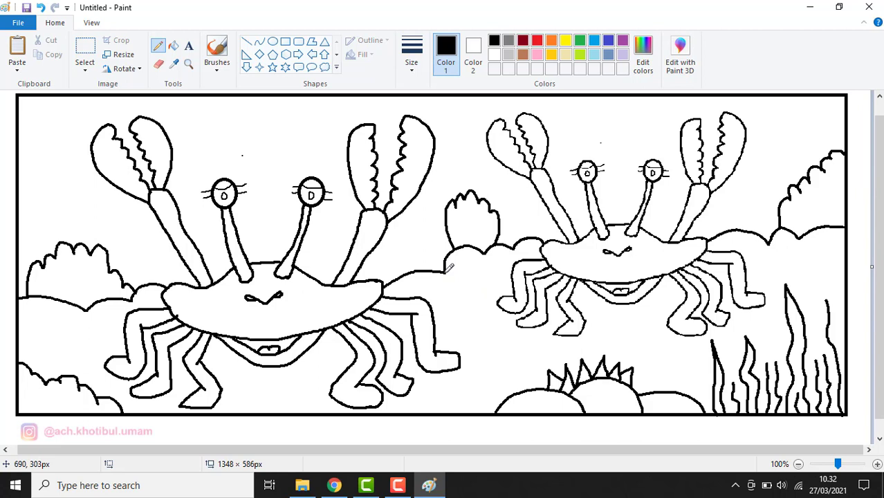
- Extend the ground line slightly between the crabs and draw a tall pointed seaweed blade at the frame's left edge
left_click_drag(447, 274, 456, 276)
mouse_move(20, 254)
left_mouse_down()
mouse_move(36, 164)
mouse_move(47, 193)
mouse_move(46, 251)
left_mouse_up()
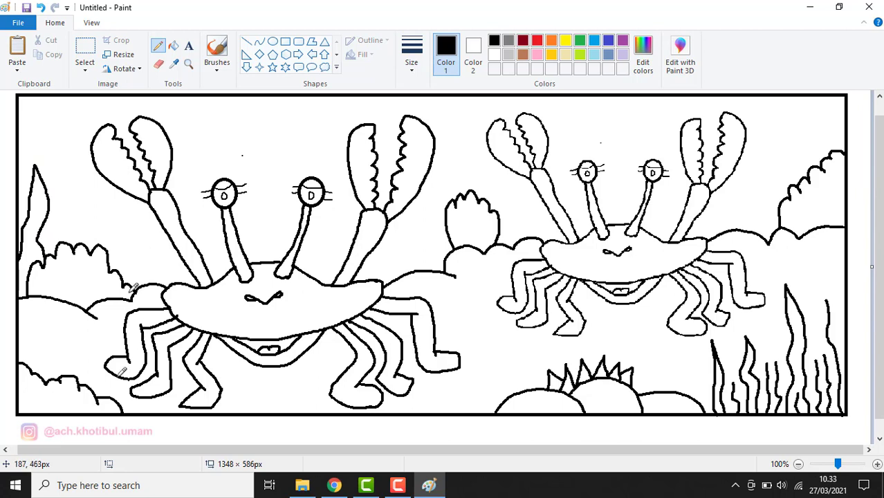
- Fill the large crab's shell, lower jaw and all six legs with red
left_click(173, 46)
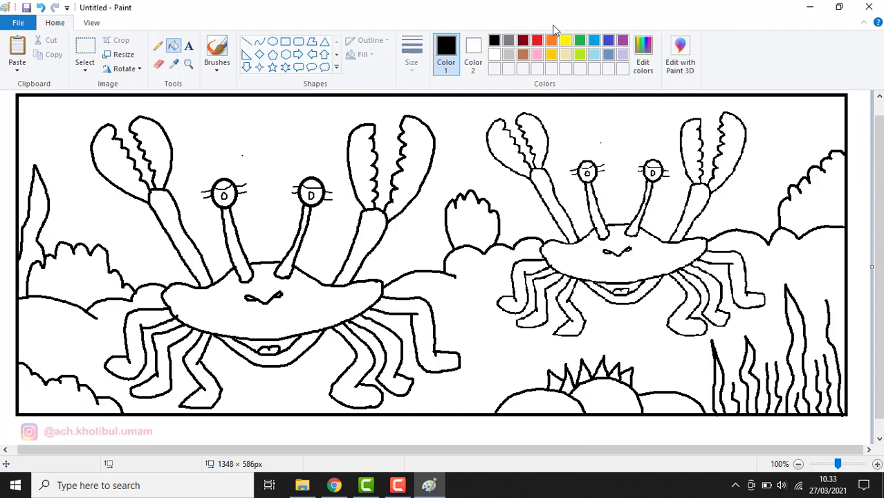
left_click(536, 41)
left_click(304, 301)
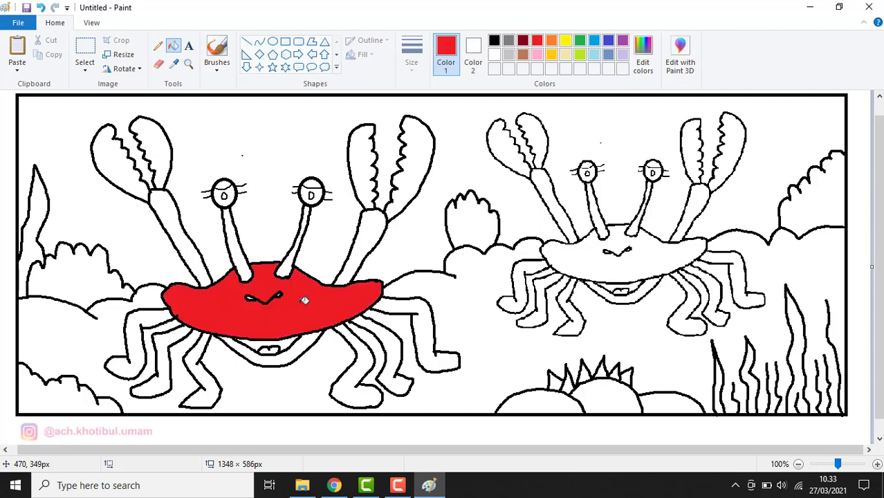
left_click(160, 317)
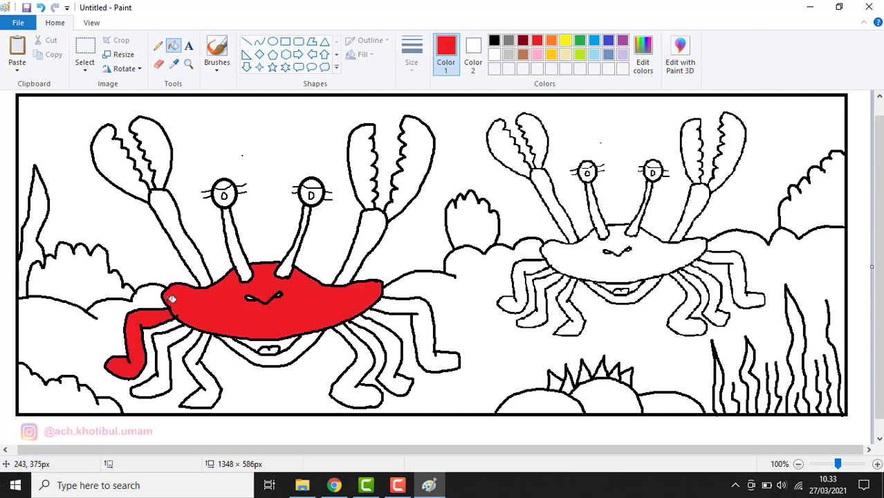
left_click(182, 331)
left_click(201, 343)
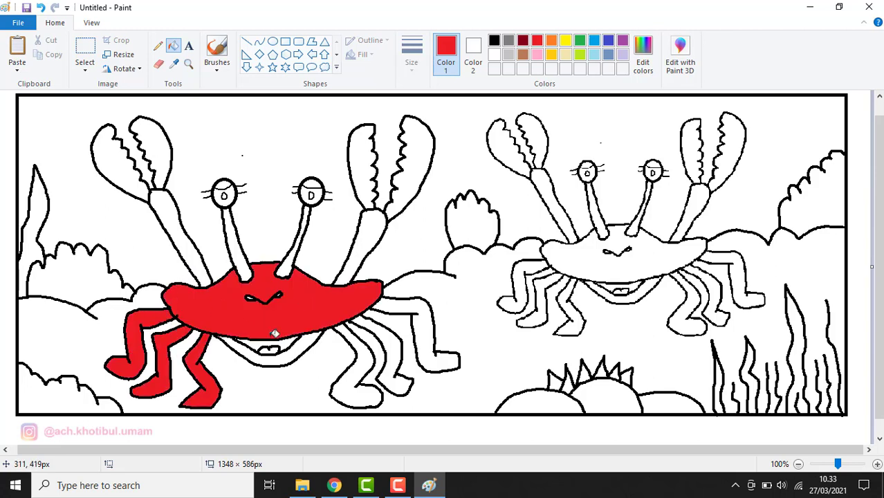
left_click(316, 334)
left_click(355, 339)
left_click(389, 332)
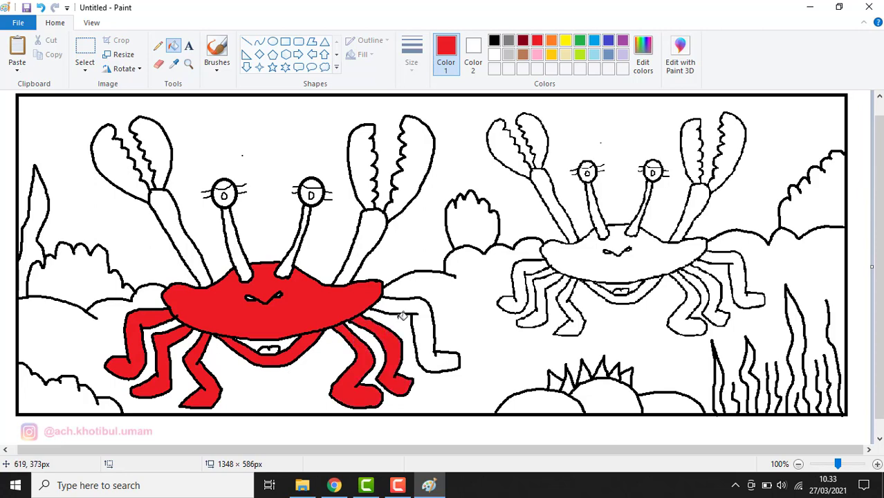
left_click(403, 316)
- Fill the eye stalks and open mouths of both crabs with dark red
left_click(523, 40)
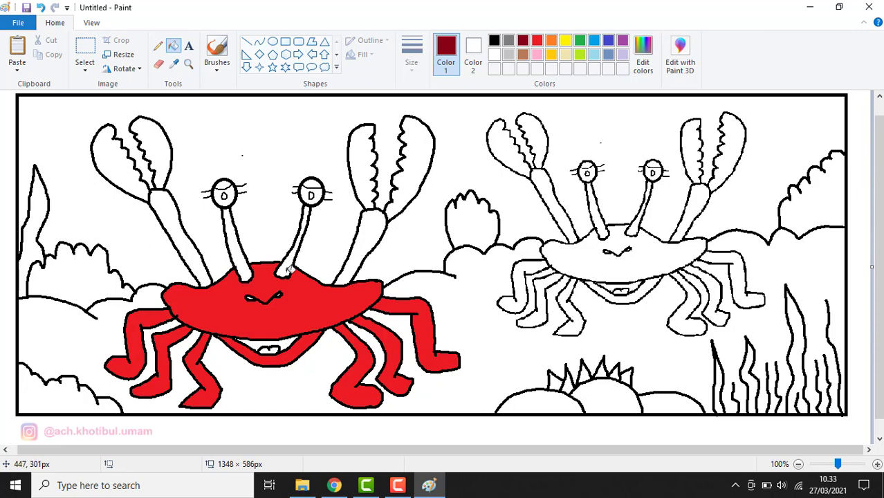
left_click(289, 270)
left_click(244, 266)
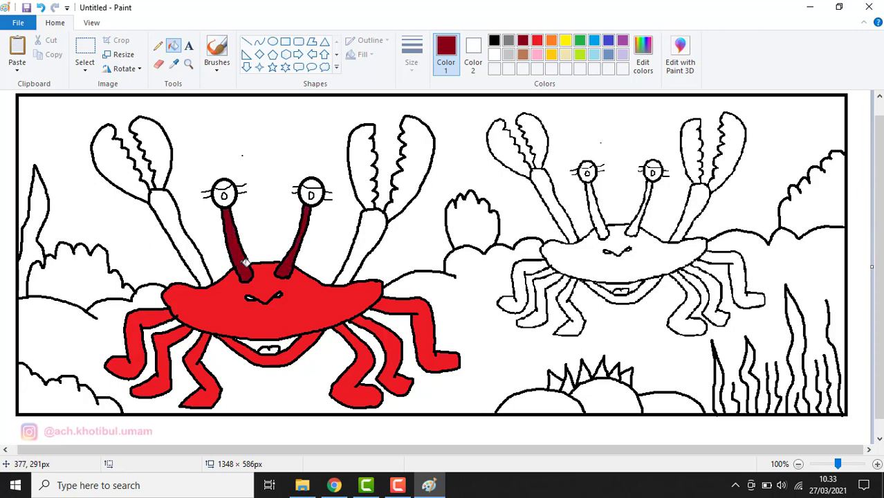
left_click(285, 341)
left_click(601, 226)
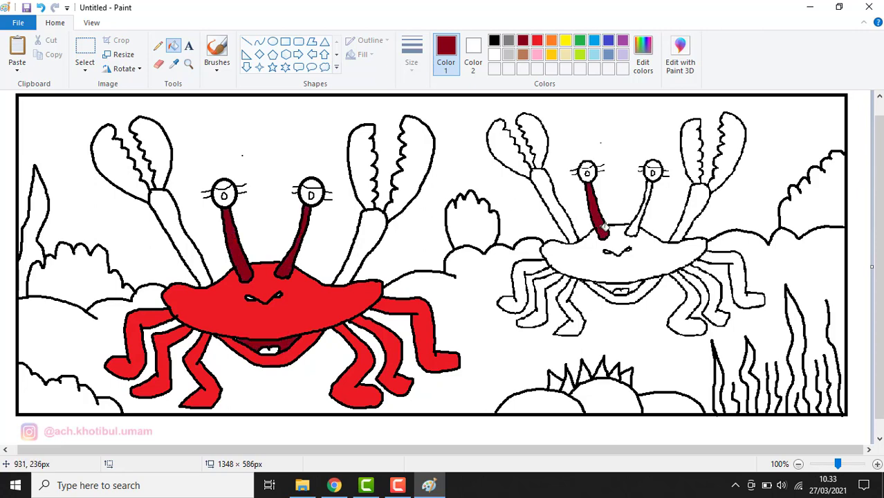
left_click(635, 286)
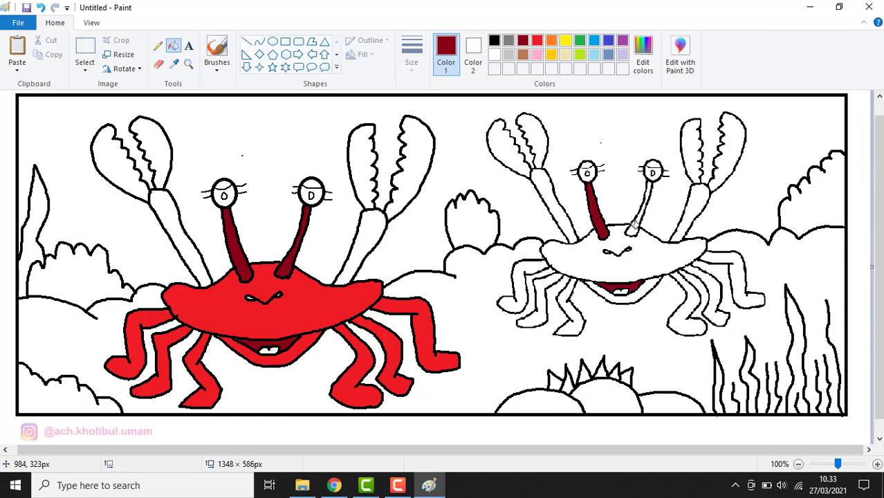
left_click(636, 221)
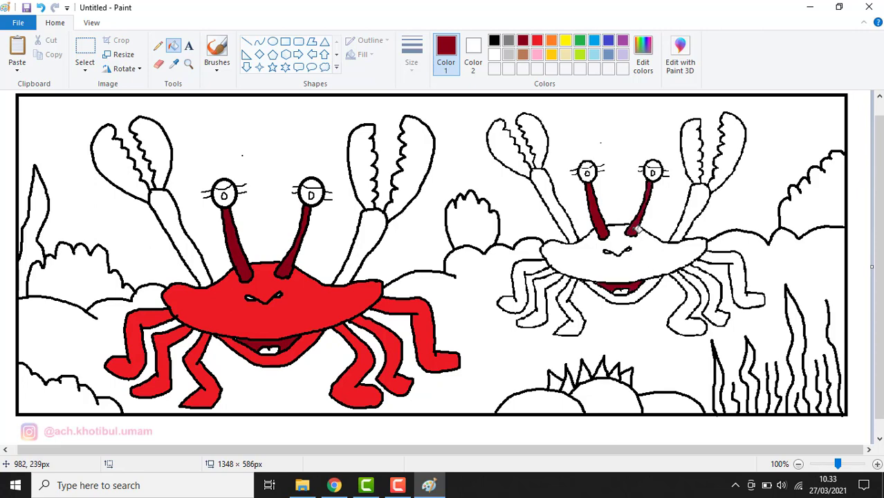
- Mix a custom crimson with red 206, green 0, blue 67 and fill both crabs' tongues with it
left_click(537, 55)
left_click(643, 55)
double_click(513, 313)
type("97")
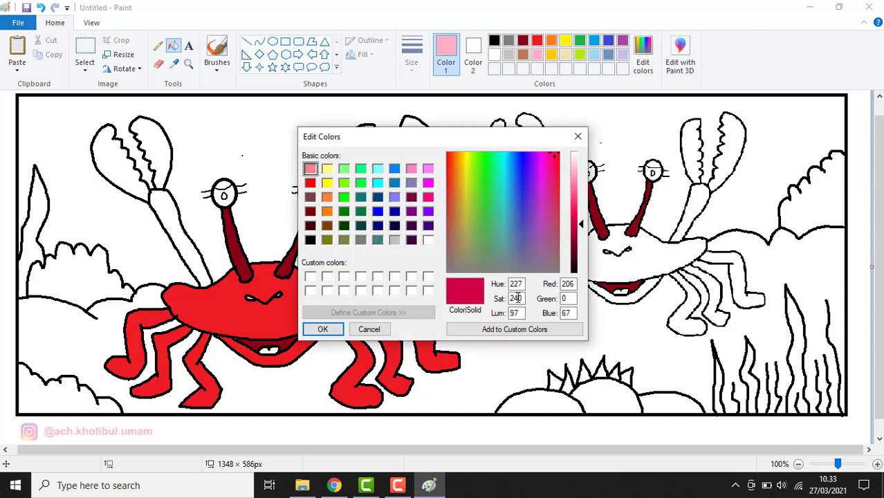
left_click(334, 329)
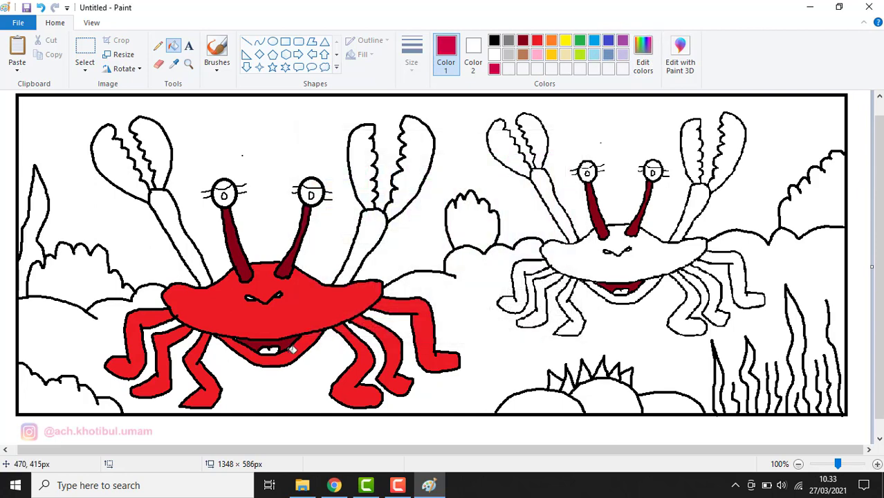
left_click(269, 350)
- Fill the large crab's two arms and all four claw halves with red
left_click(537, 40)
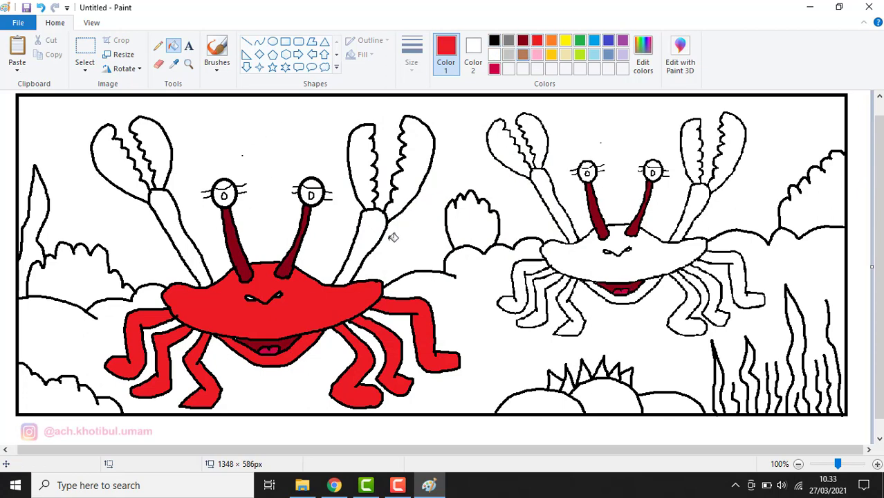
left_click(372, 229)
left_click(369, 192)
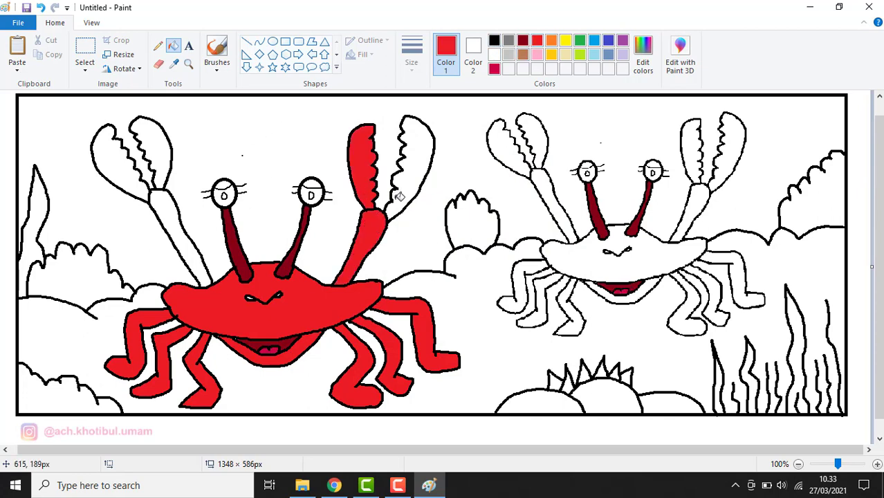
left_click(401, 197)
left_click(175, 216)
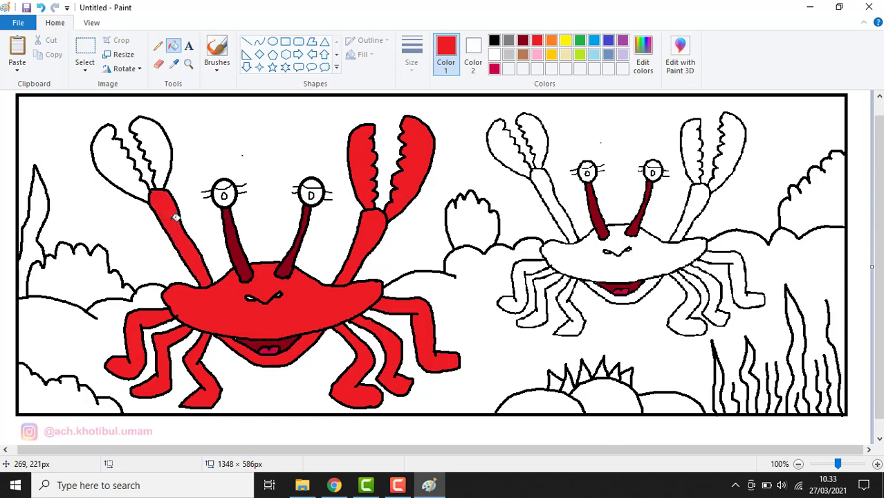
left_click(119, 157)
left_click(157, 146)
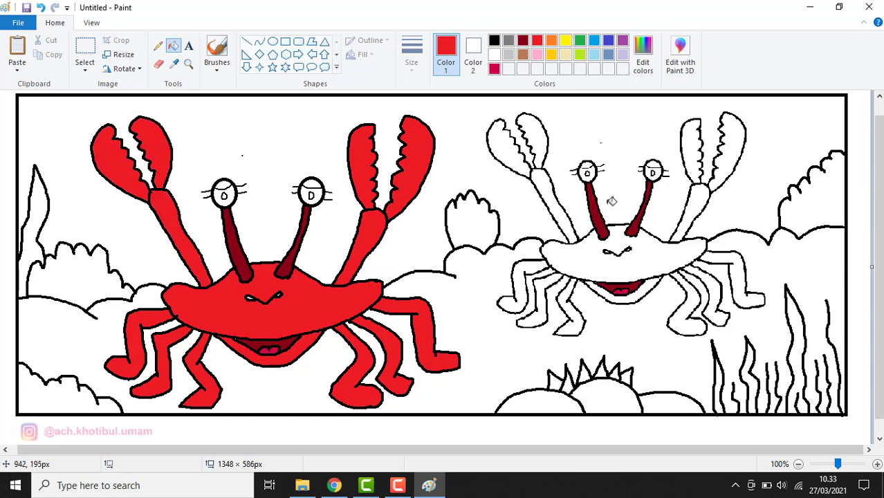
- Fill the small crab's two arms and all four claw halves with red
left_click(510, 163)
left_click(540, 179)
left_click(542, 144)
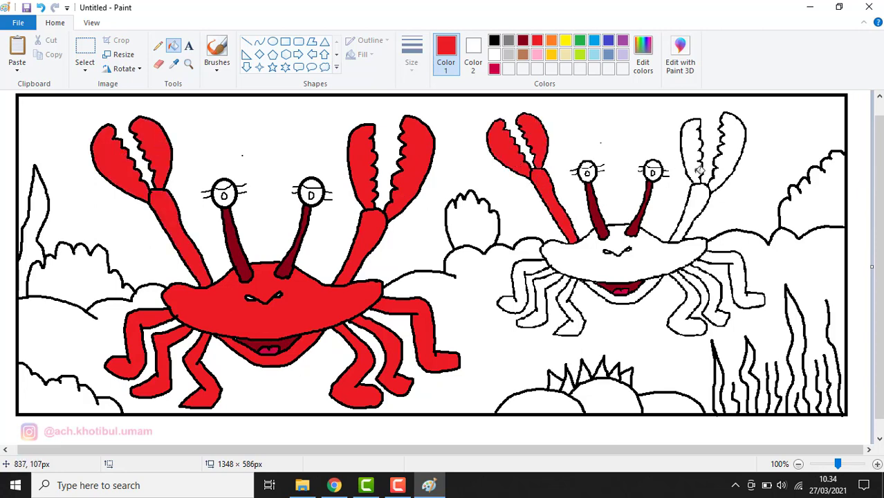
left_click(695, 169)
left_click(717, 174)
left_click(701, 197)
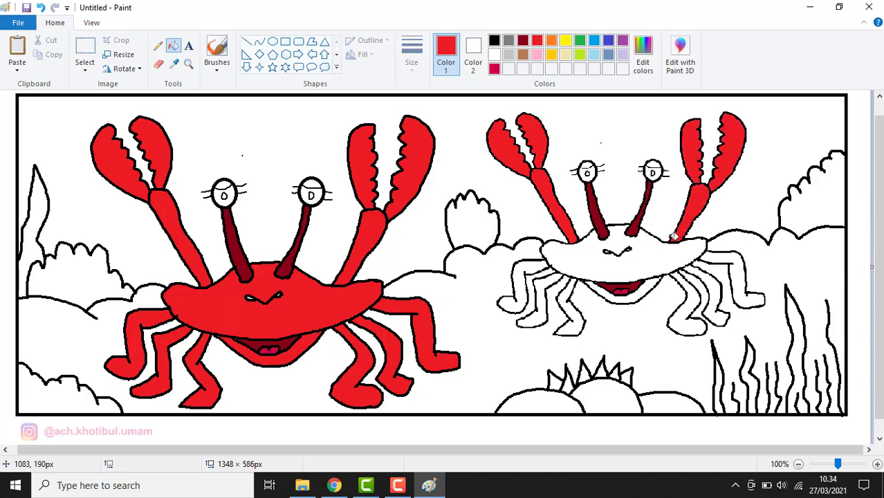
- Fill the small crab's shell, lower jaw and all six legs with red
left_click(646, 247)
left_click(539, 267)
left_click(544, 280)
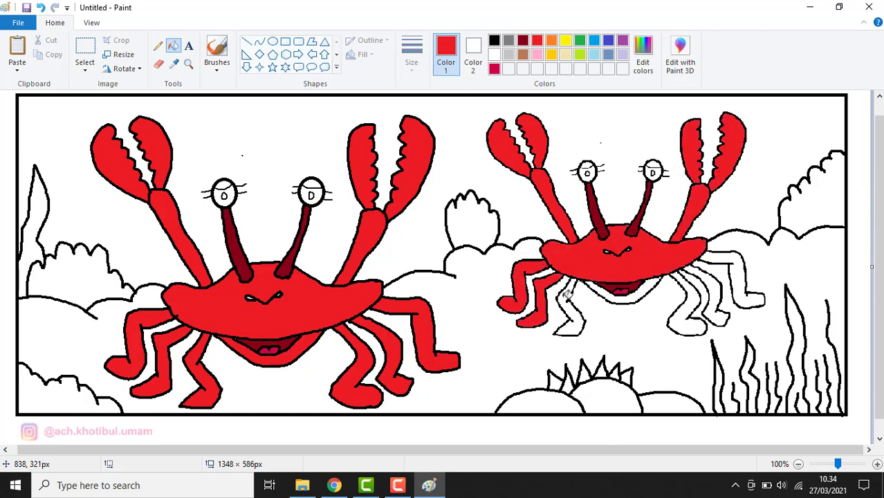
left_click(568, 296)
left_click(640, 295)
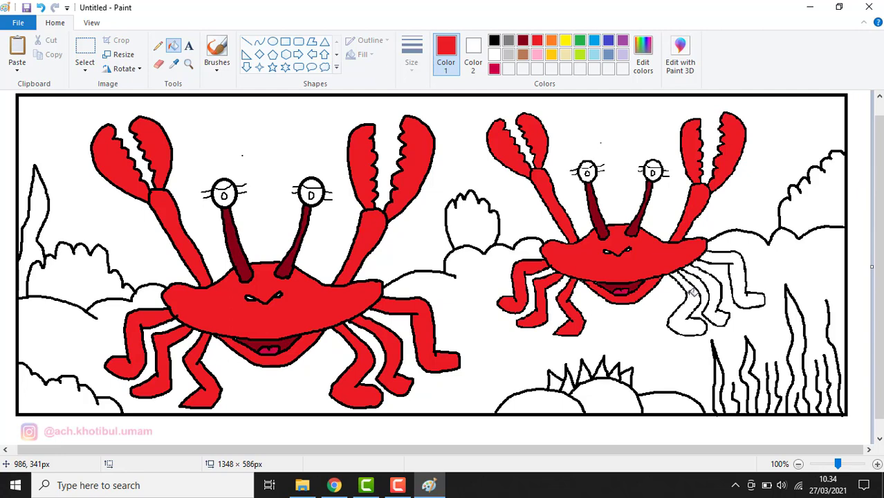
left_click(693, 292)
left_click(711, 288)
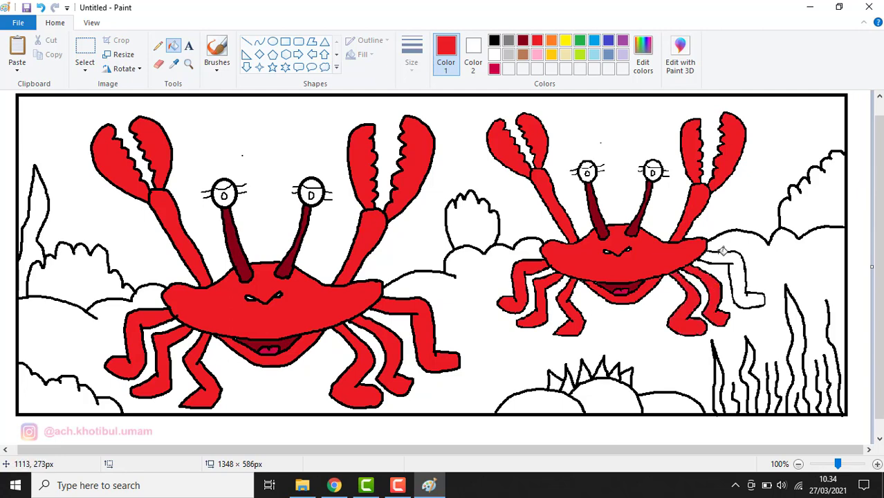
left_click(722, 252)
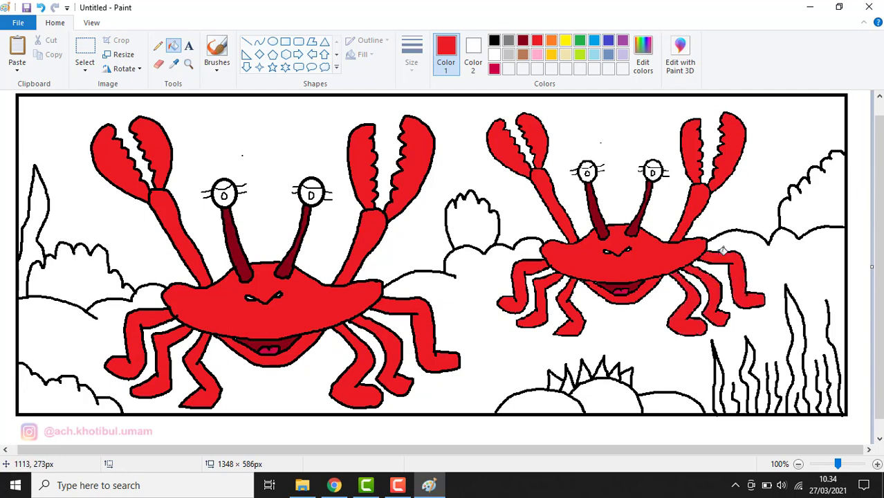
- Fill the large crab's eyelids with red, and undo the fill tried on the small crab's left eyelid
left_click(312, 182)
left_click(230, 181)
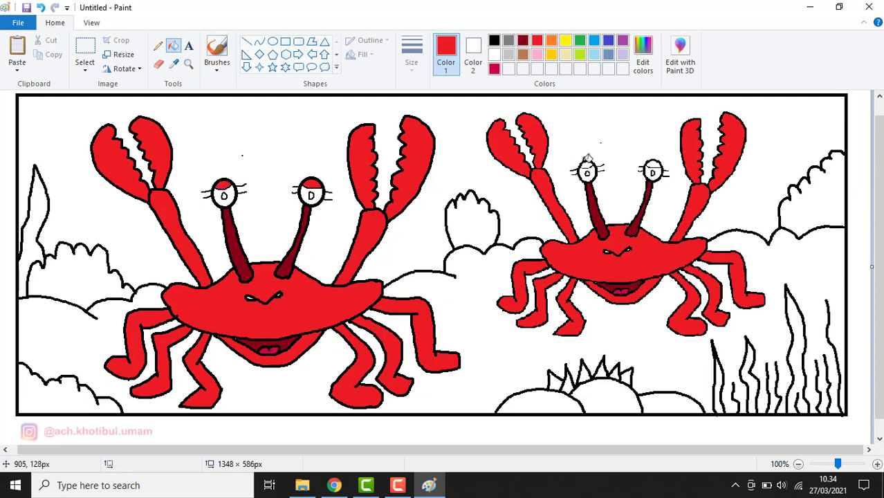
left_click(587, 164)
key("ctrl+z")
- Redraw the small crab's eyelid lines in black with the second-thinnest Pencil size and fill both crabs' pupils black
left_click(493, 42)
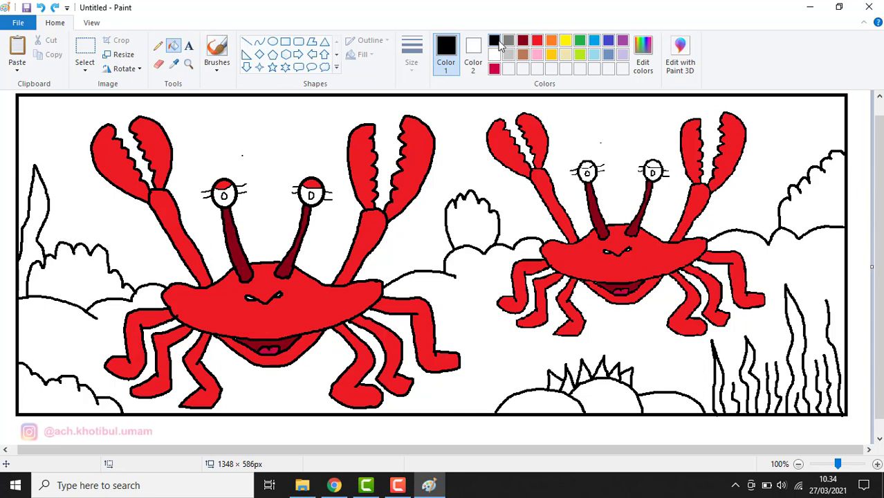
left_click(158, 46)
left_click(412, 52)
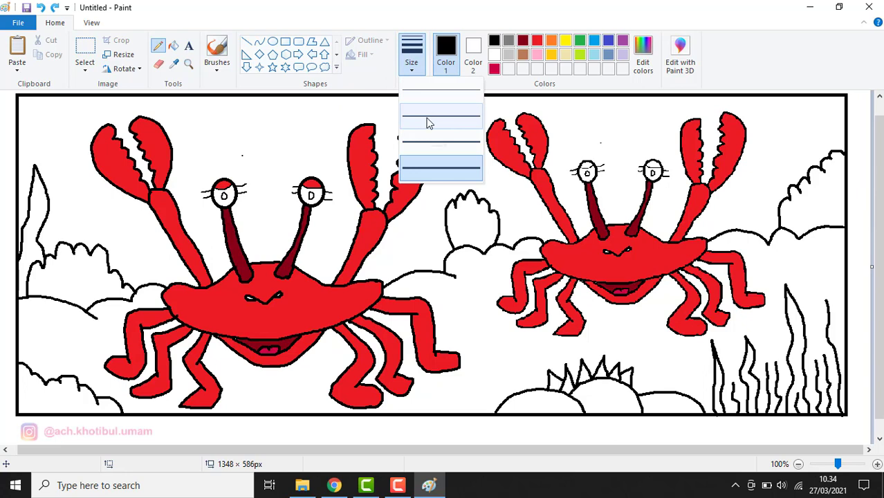
left_click(423, 115)
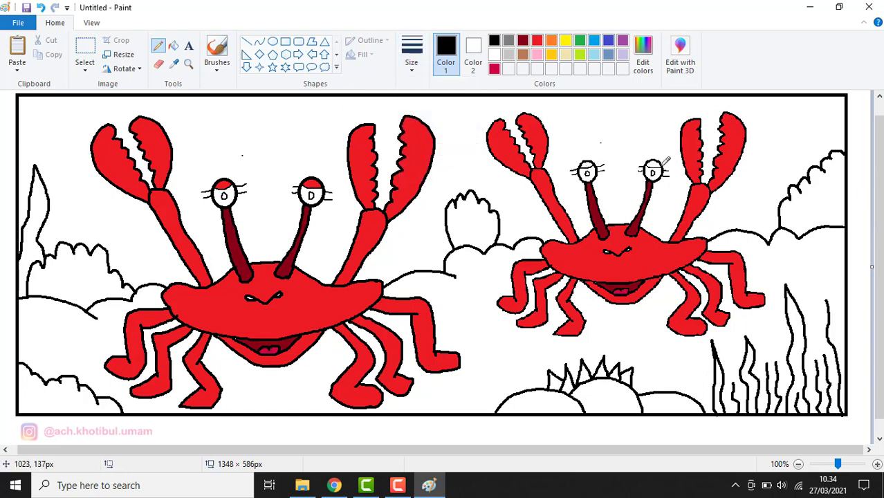
left_click(173, 45)
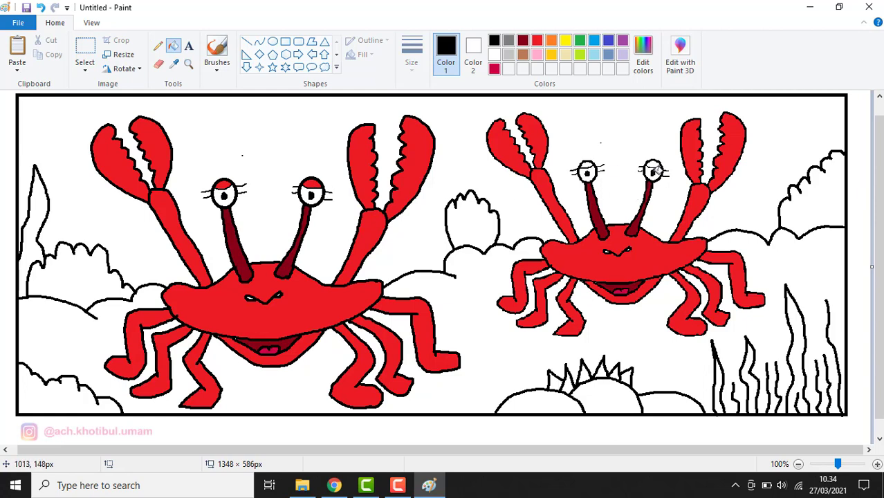
- Fill both of the small crab's eyelids with red
left_click(537, 40)
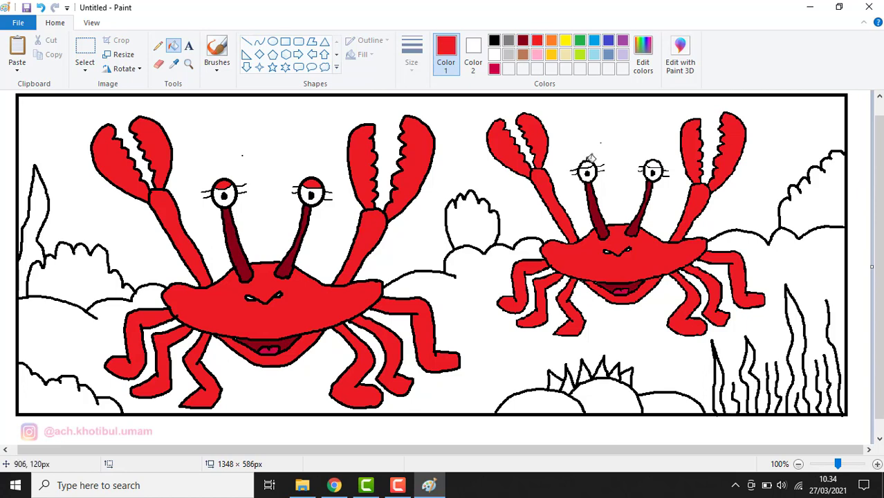
left_click(586, 159)
left_click(653, 165)
- Mix a lighter shade of brown and fill the ground with it, and fill the water background with light turquoise
left_click(522, 54)
left_click(647, 53)
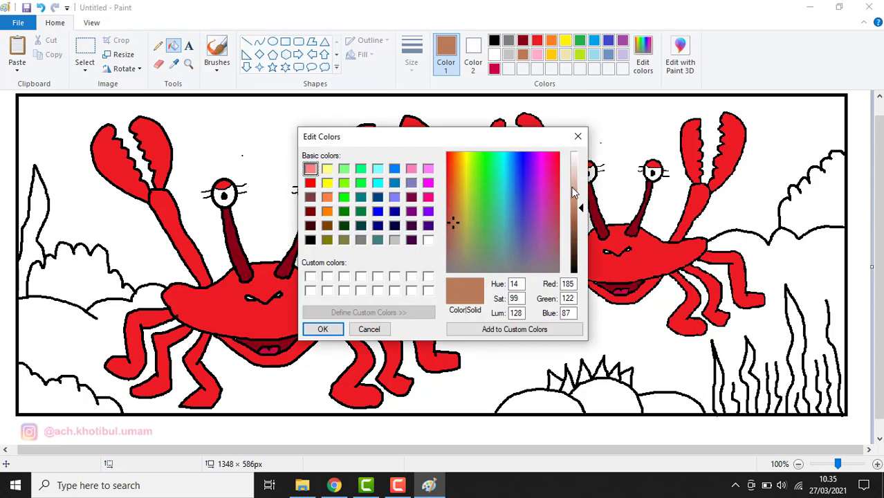
left_click(574, 195)
left_click(319, 327)
left_click(99, 342)
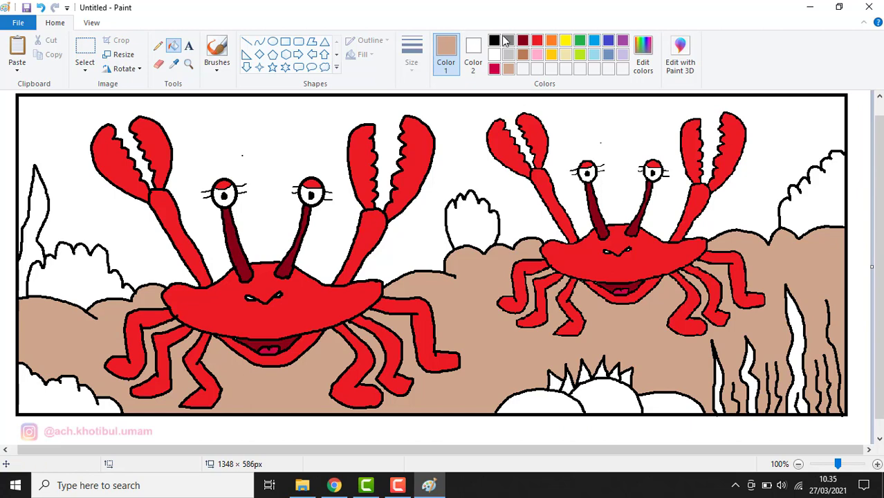
left_click(594, 55)
left_click(616, 116)
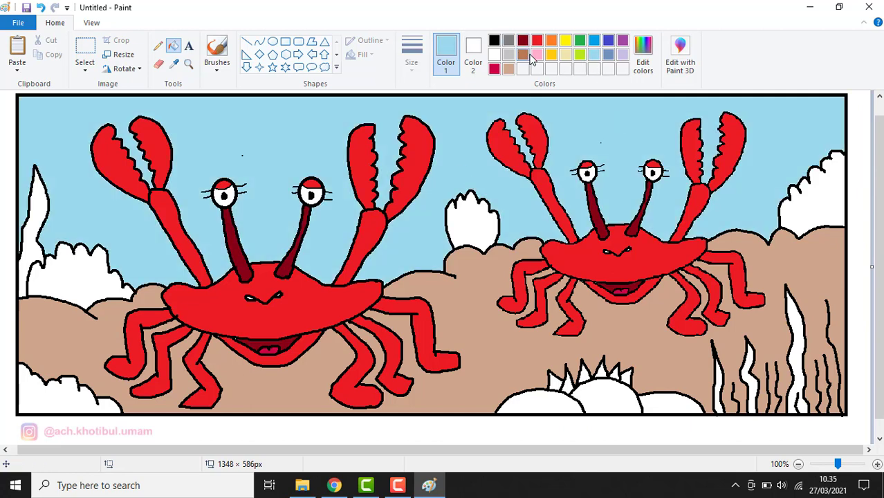
- Fill the bush between the crabs, the bush beside the tall left seaweed and the far-right bush with lime
left_click(579, 55)
left_click(479, 221)
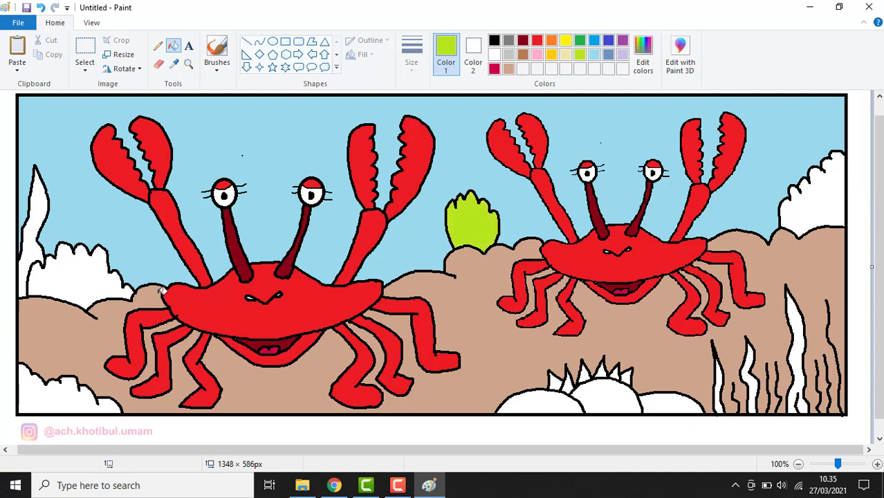
left_click(80, 280)
left_click(823, 178)
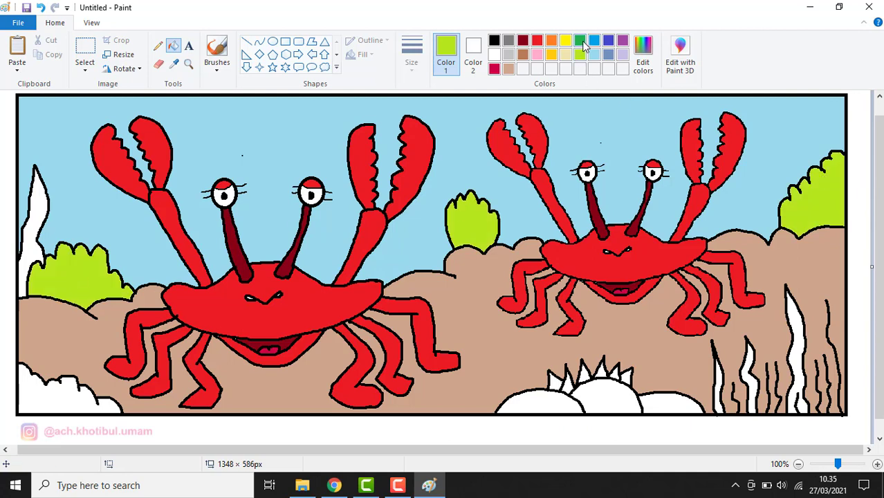
- Fill the tall left seaweed, the lower-left bush, alternate spikes behind the mounds and the two larger right-hand seaweed blades with green
left_click(579, 40)
left_click(35, 228)
left_click(55, 399)
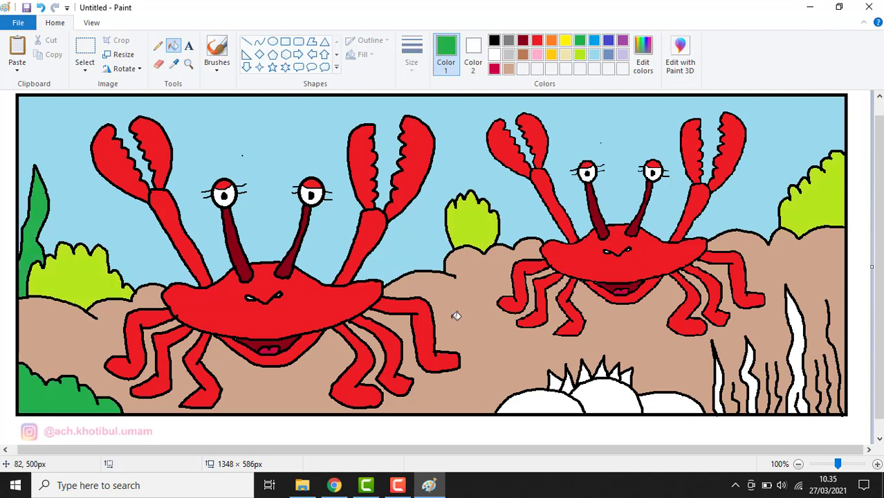
left_click(585, 370)
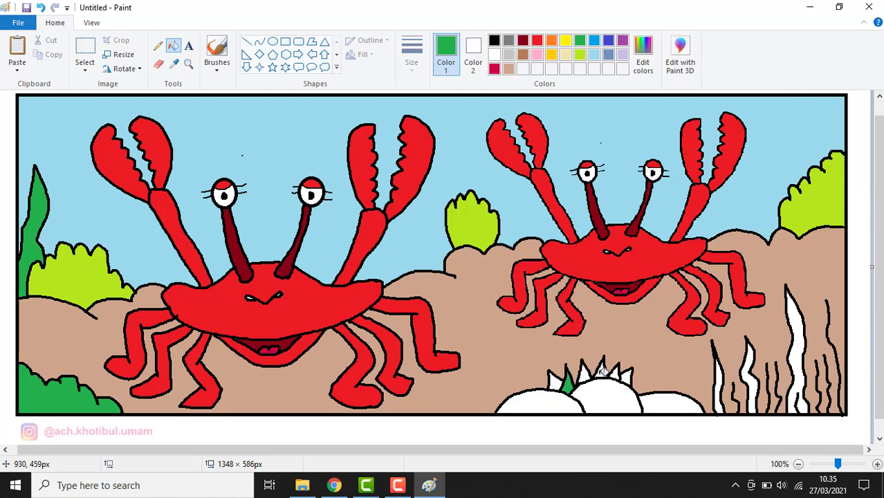
left_click(601, 368)
left_click(617, 371)
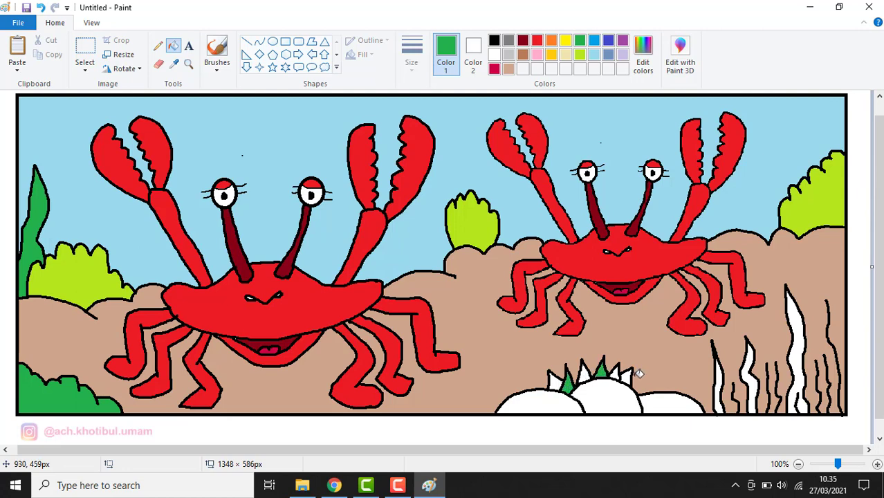
left_click(751, 377)
left_click(799, 369)
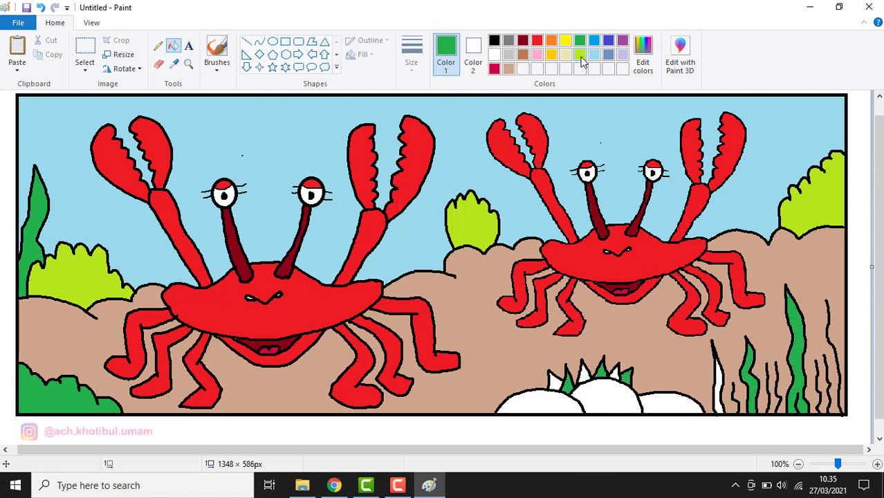
- Mix a darker green and fill the remaining spikes behind the mounds and the leftmost blade of the right-hand seaweed
left_click(643, 57)
left_click_drag(579, 235, 579, 252)
left_click(331, 330)
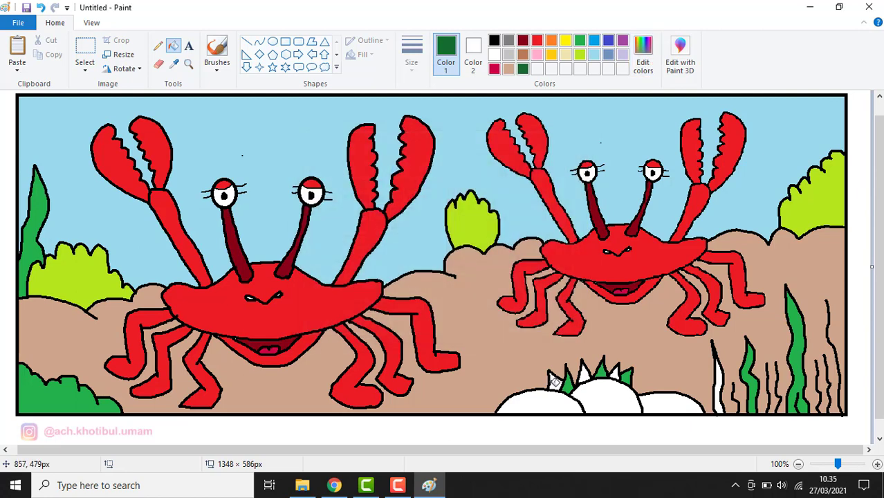
left_click(586, 374)
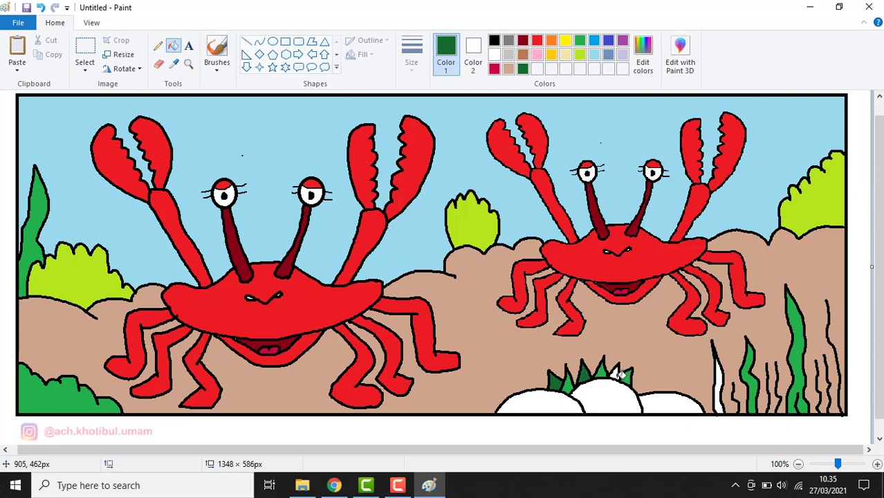
left_click(618, 373)
left_click(719, 377)
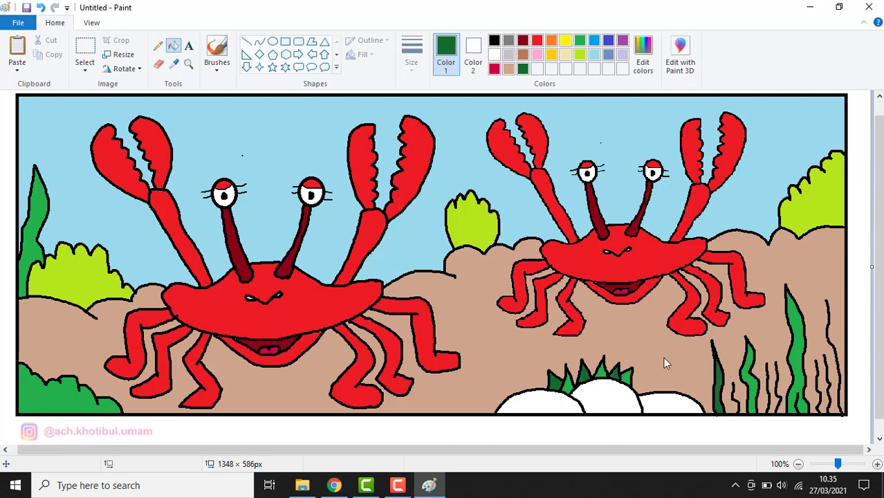
left_click(653, 399)
- Fill the two outer mounds with light grey and the middle mound with dark grey
left_click(509, 56)
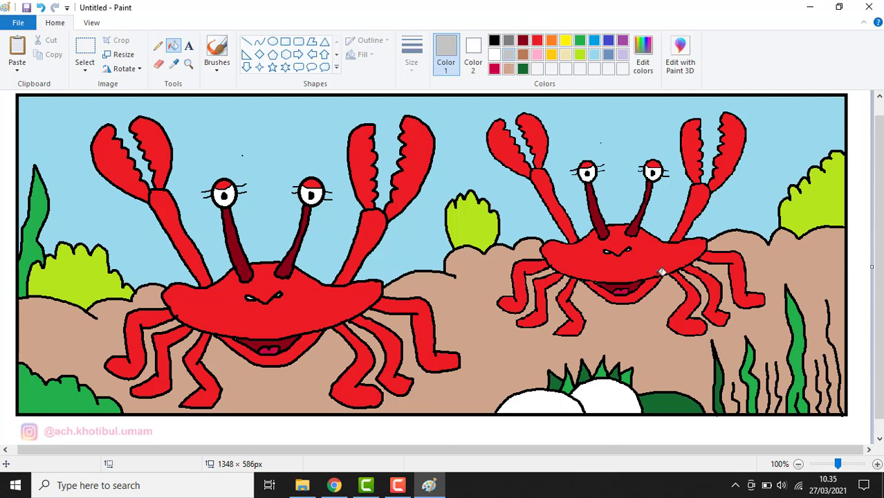
left_click(672, 399)
left_click(575, 401)
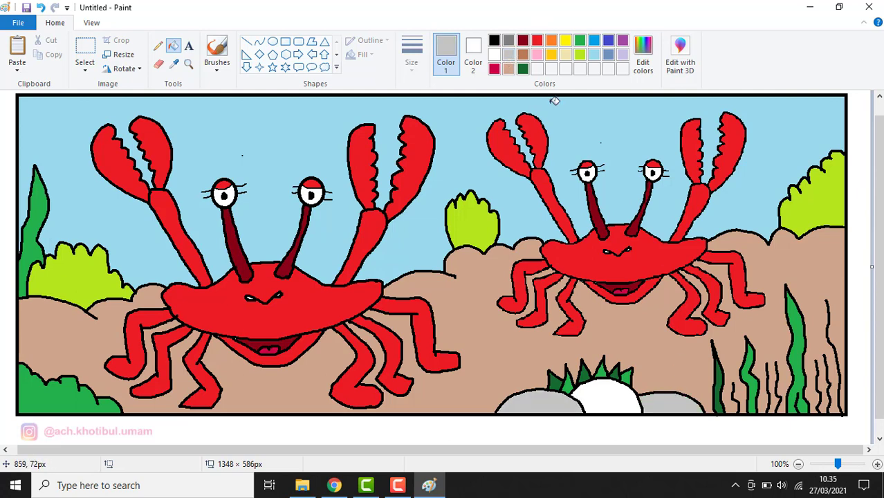
left_click(509, 40)
left_click(614, 384)
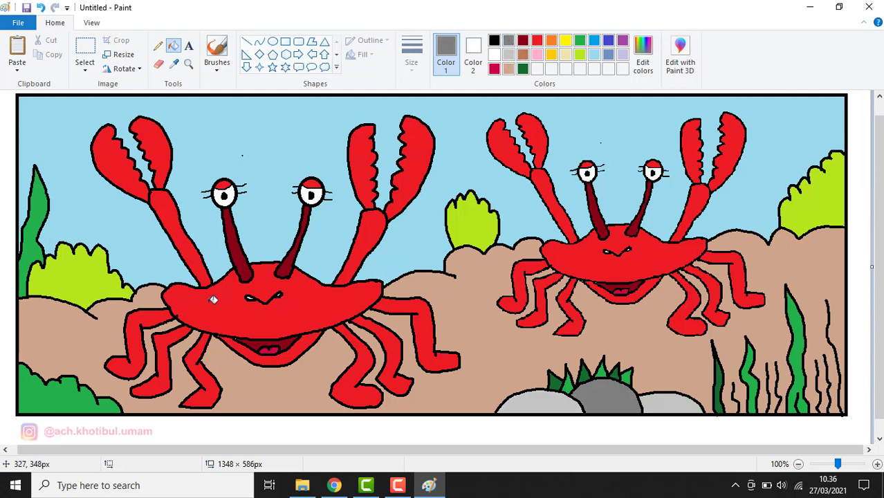
- Draw a turquoise circular bubble about 28 px wide above the large crab's left eye, using the thinnest outline
left_click(273, 40)
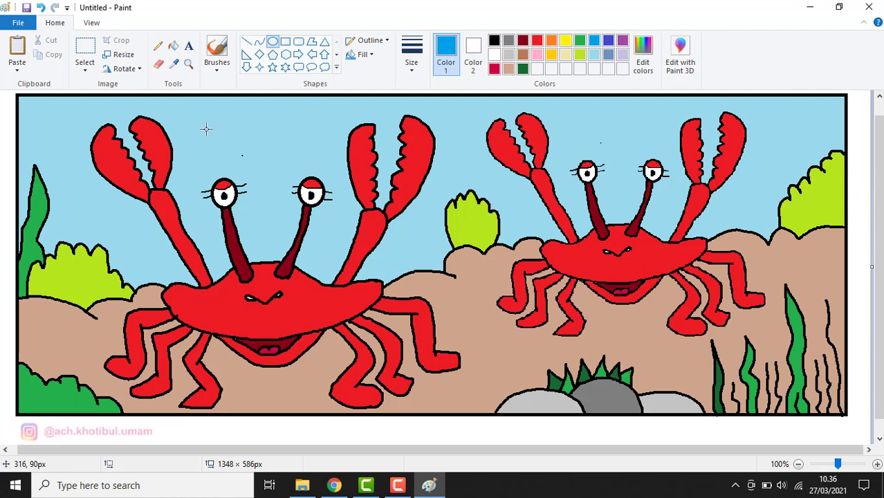
left_click_drag(209, 123, 229, 141)
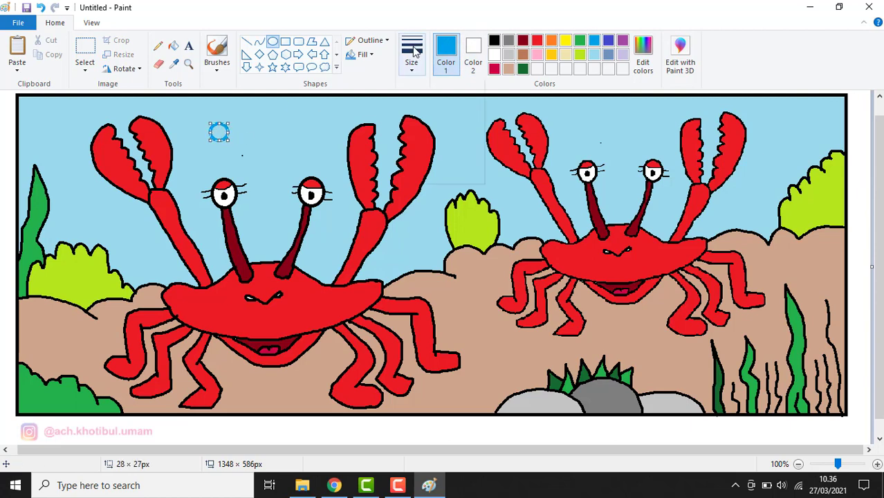
left_click(415, 62)
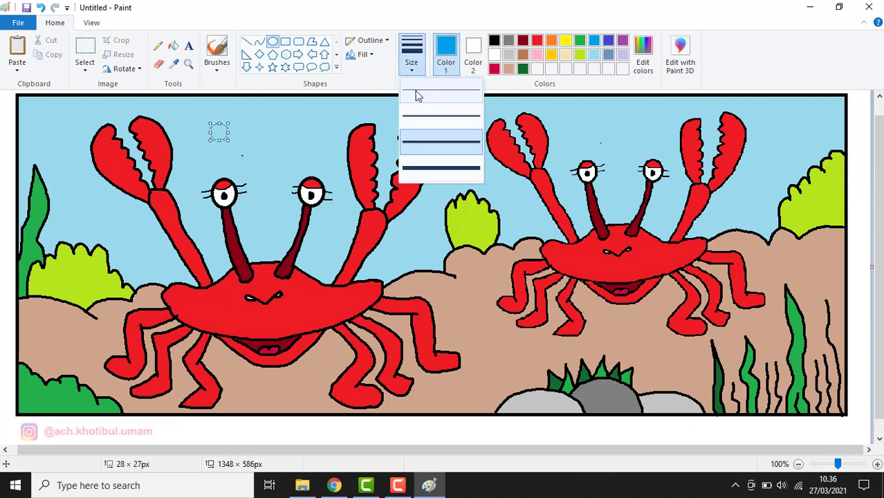
left_click(415, 92)
- Draw five more bubble circles: one above the large crab, two above the small crab and two near the far-right bush
left_click_drag(262, 107, 281, 125)
left_click_drag(274, 119, 276, 121)
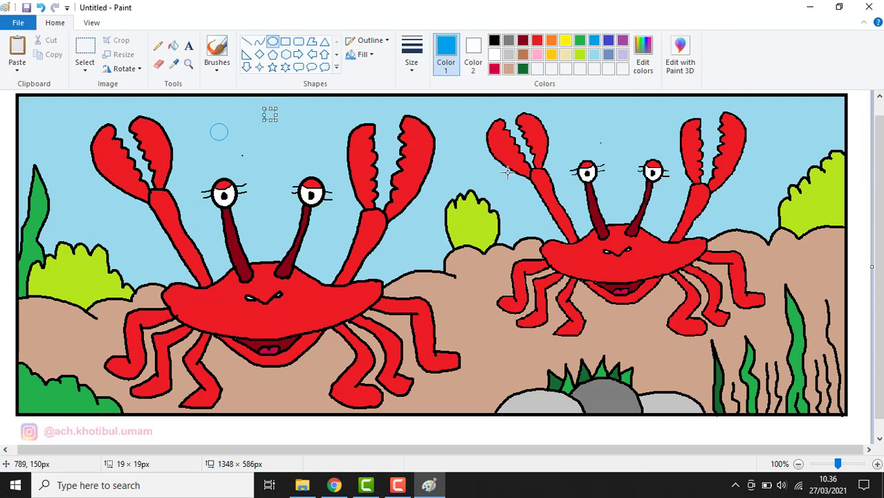
left_click_drag(593, 117, 599, 119)
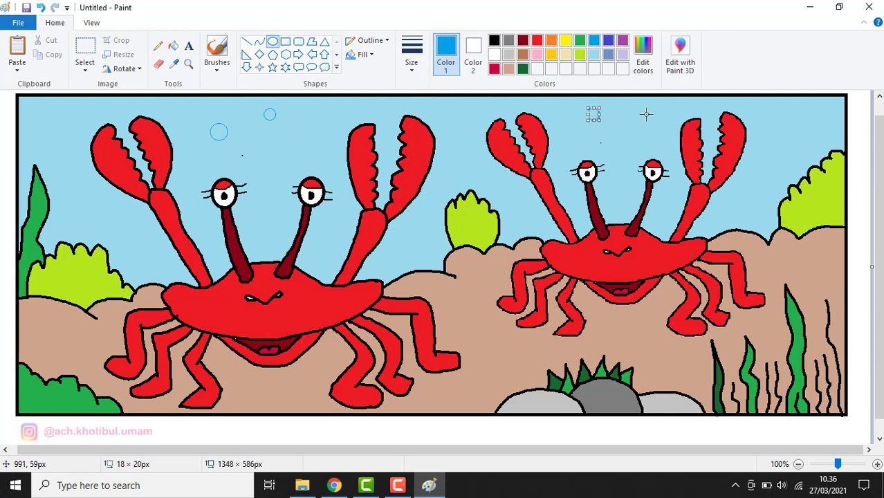
left_click_drag(653, 114, 670, 130)
left_click_drag(786, 112, 792, 118)
left_click_drag(771, 144, 787, 162)
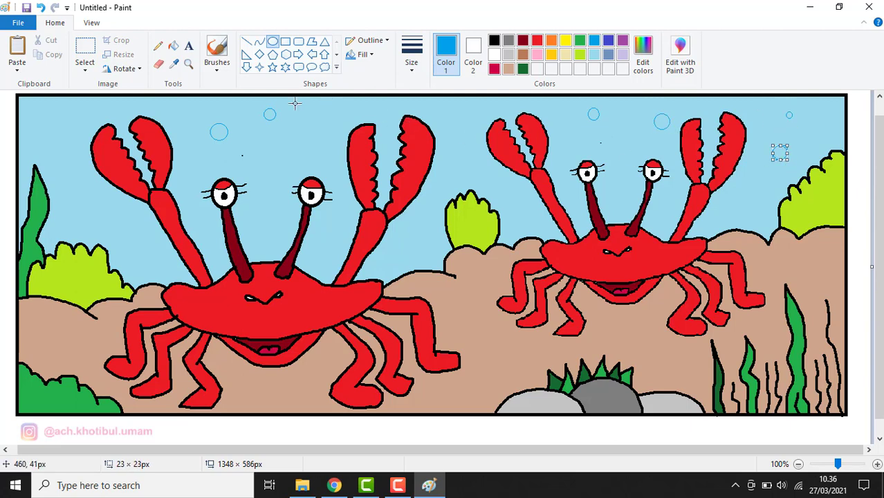
- Draw four tiny bubbles around the large crab: two near its left claw and two above its right eye
left_click_drag(294, 102, 301, 110)
left_click(166, 104)
left_click_drag(167, 104, 175, 113)
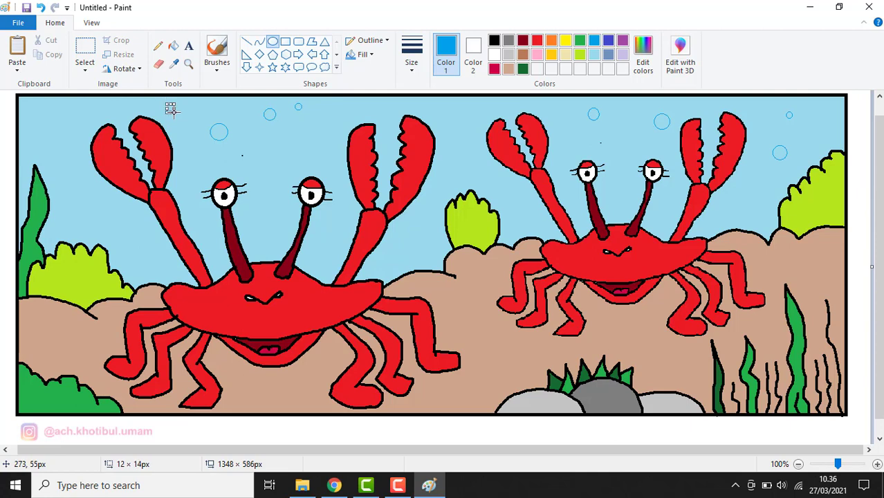
left_click(184, 169)
left_click_drag(184, 169, 190, 175)
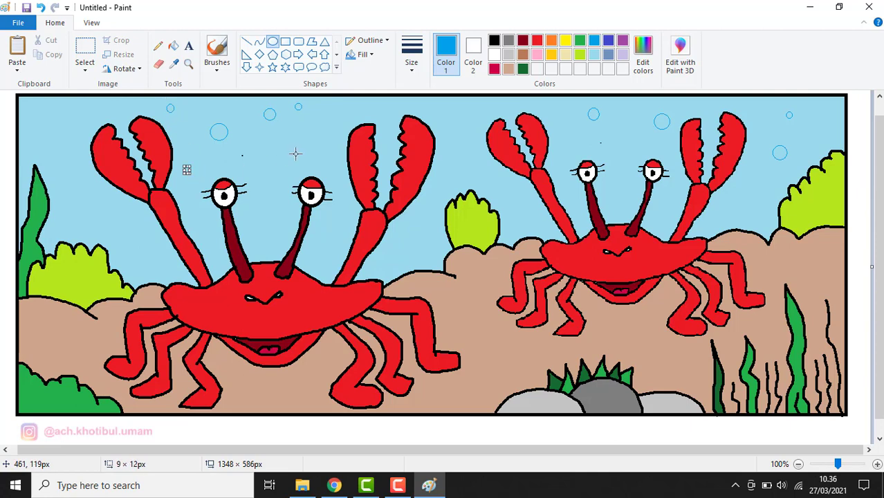
left_click_drag(294, 153, 304, 162)
- Draw three small bubbles: one between the crabs, one beside the middle bush and one beside the small crab's left claw
left_click(457, 112)
left_click_drag(457, 111, 464, 119)
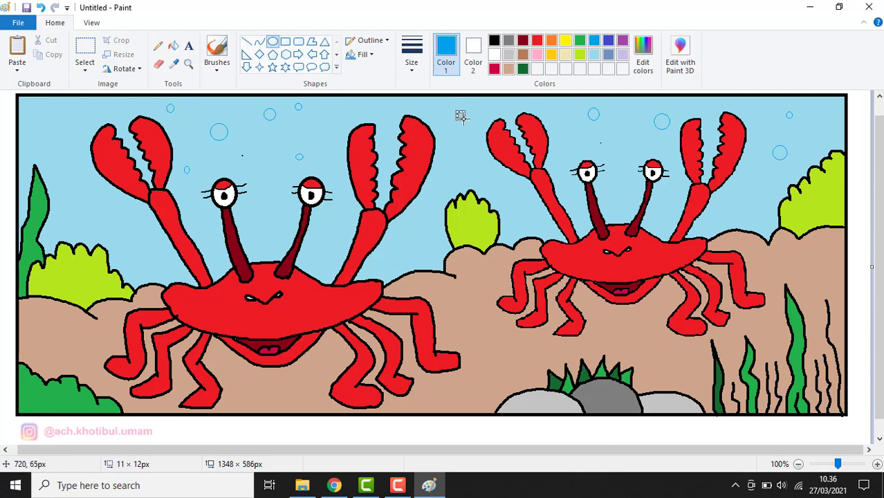
left_click(411, 225)
left_click_drag(411, 225, 422, 234)
left_click(559, 115)
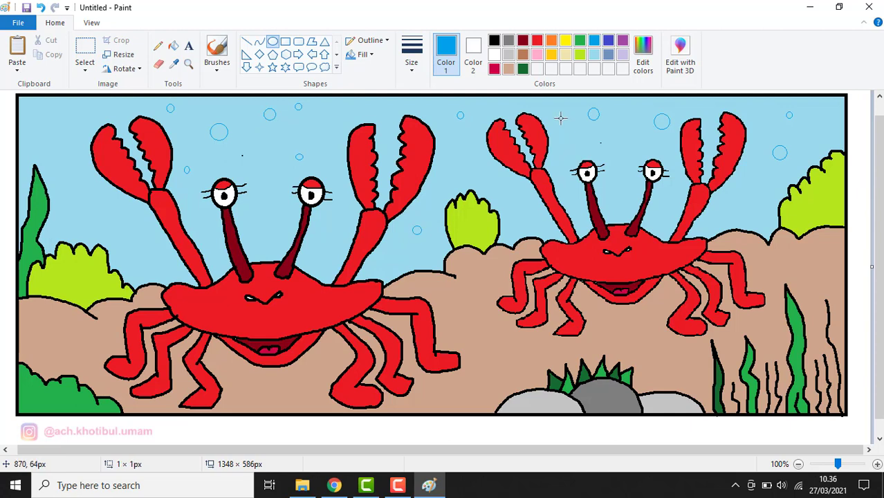
left_click_drag(559, 115, 569, 126)
- Draw two bubbles left of the large crab, one above its right eye and one above the middle bush
left_click(61, 118)
left_click_drag(61, 117, 75, 128)
left_click(79, 195)
left_click_drag(79, 194, 87, 203)
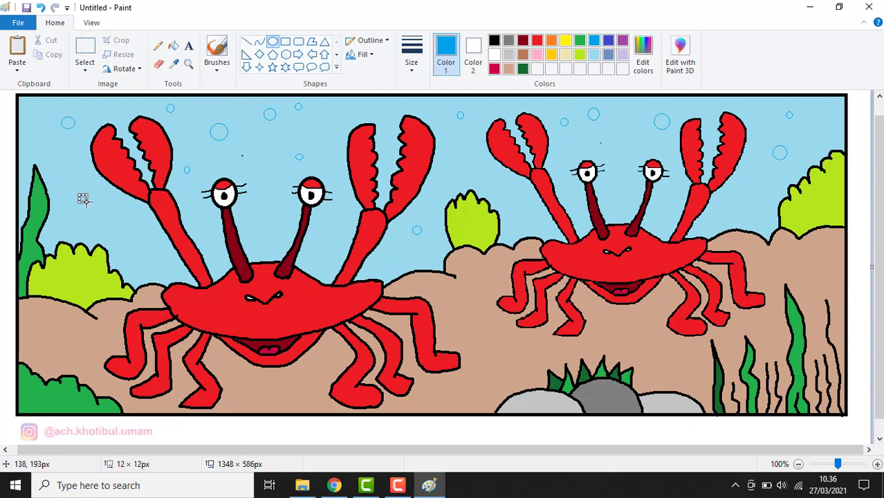
left_click_drag(304, 122, 312, 130)
left_click(446, 147)
left_click_drag(446, 148, 454, 155)
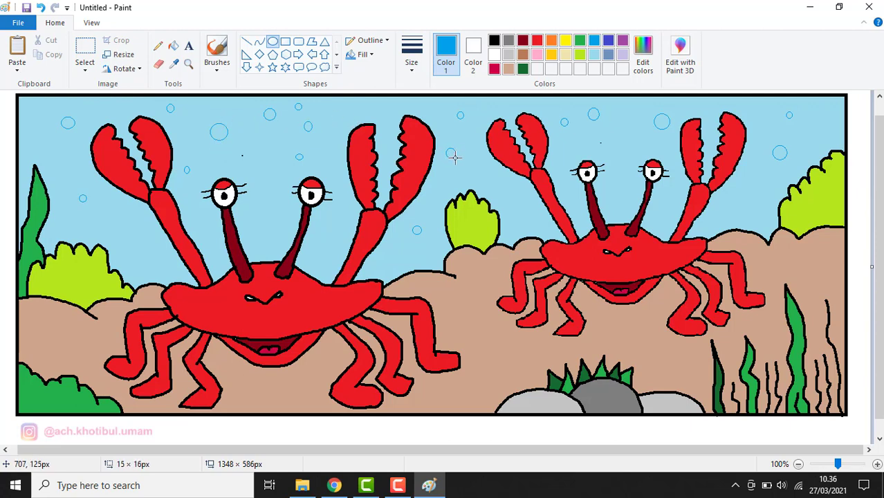
- Fill seven bubbles spread across the water with turquoise, including the largest one and one above the small crab's left eye
left_click(173, 46)
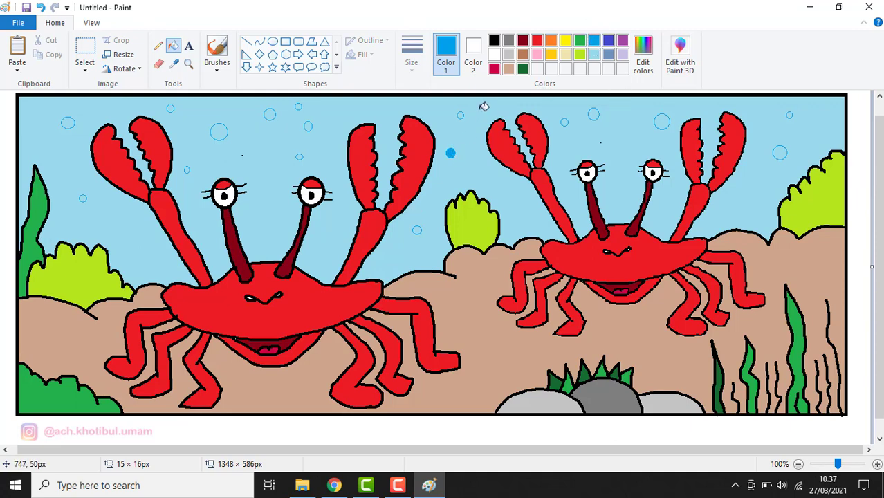
left_click(460, 115)
left_click(217, 132)
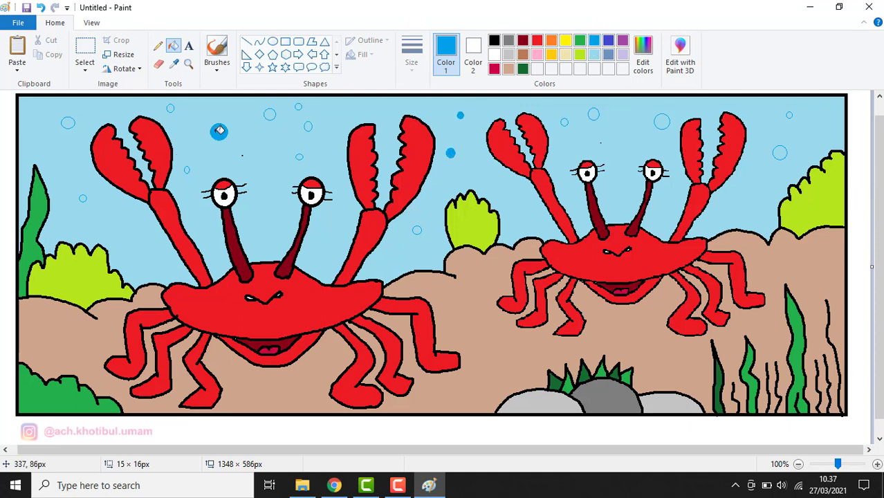
left_click(170, 108)
left_click(68, 122)
left_click(593, 114)
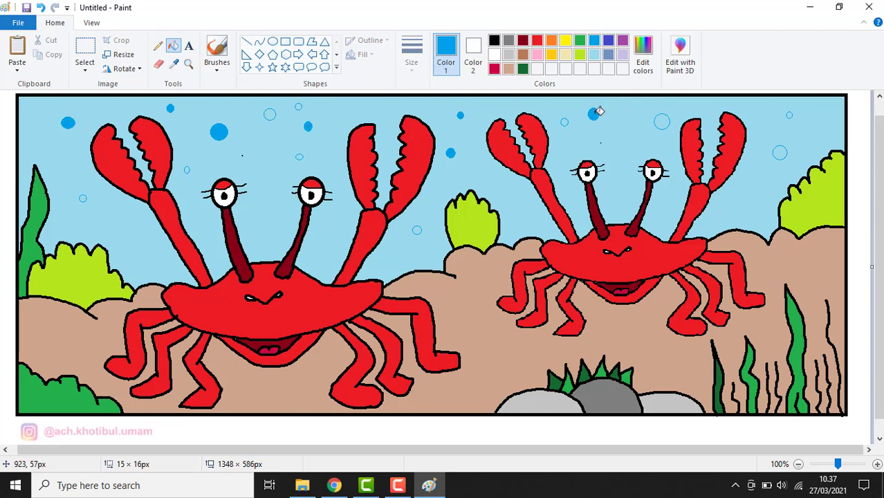
- Mix a pale blue (red 170, green 230, blue 255) and fill the remaining outlined bubbles across the water with it
left_click(641, 55)
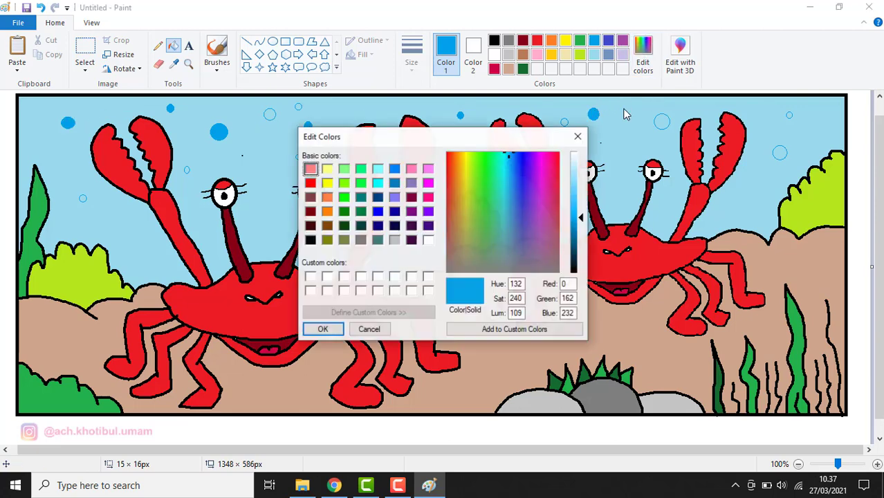
left_click(573, 185)
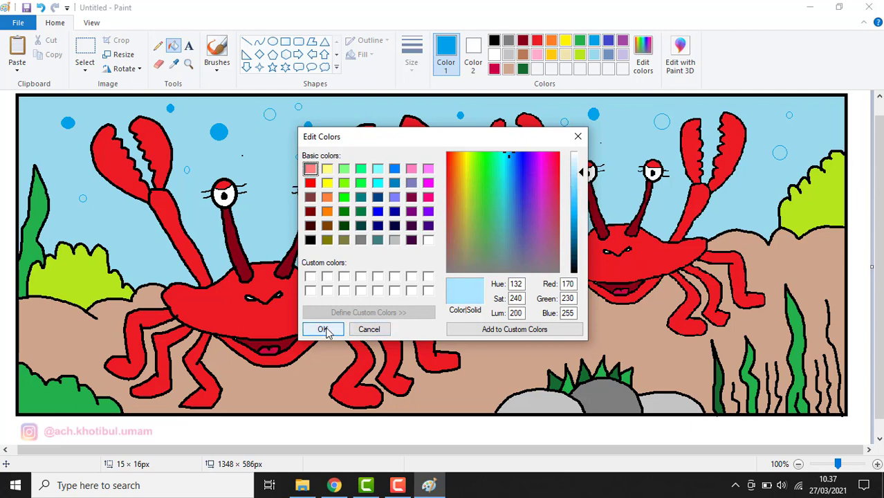
left_click(322, 329)
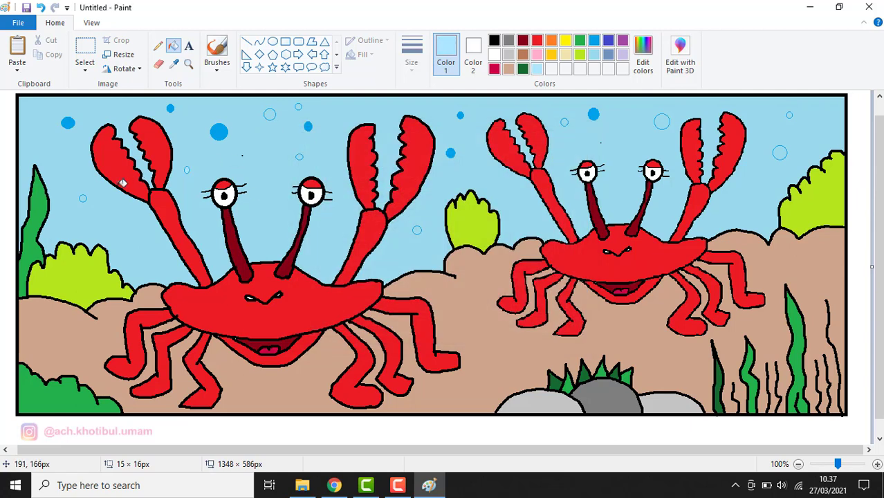
left_click(82, 199)
left_click(270, 114)
left_click(298, 106)
left_click(299, 157)
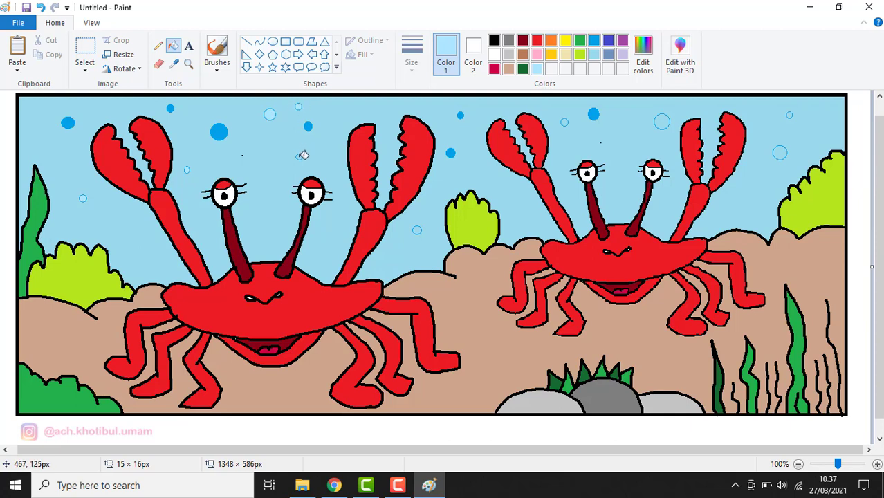
left_click(417, 230)
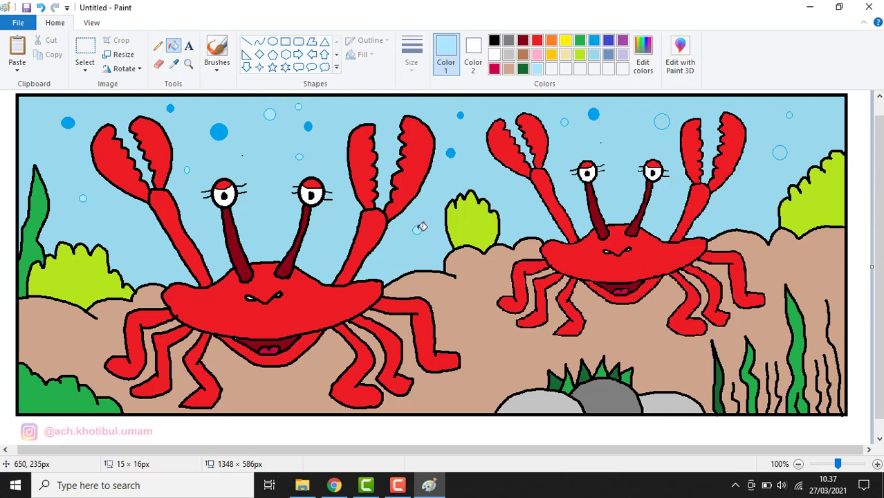
left_click(663, 122)
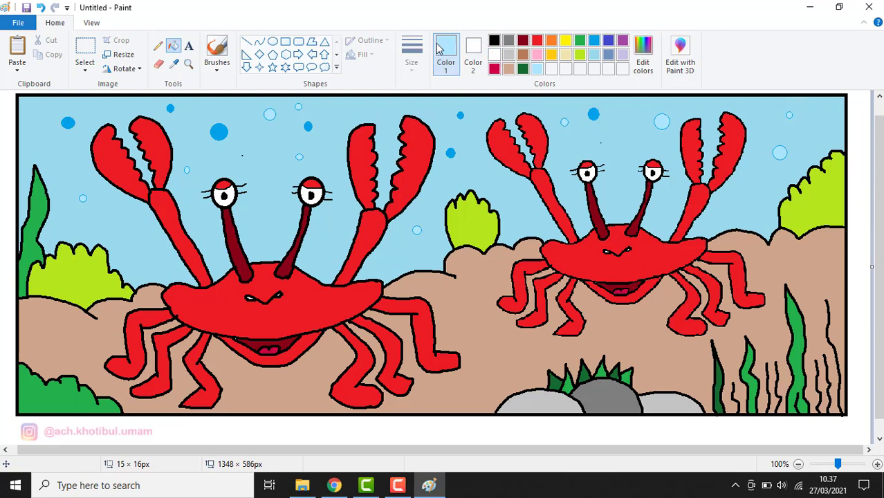
- Draw four pale blue circles about 20 px wide: above and between the large crab's eyes, between the crabs (two), and above the small crab's left eye
left_click(272, 40)
left_click_drag(251, 142, 263, 153)
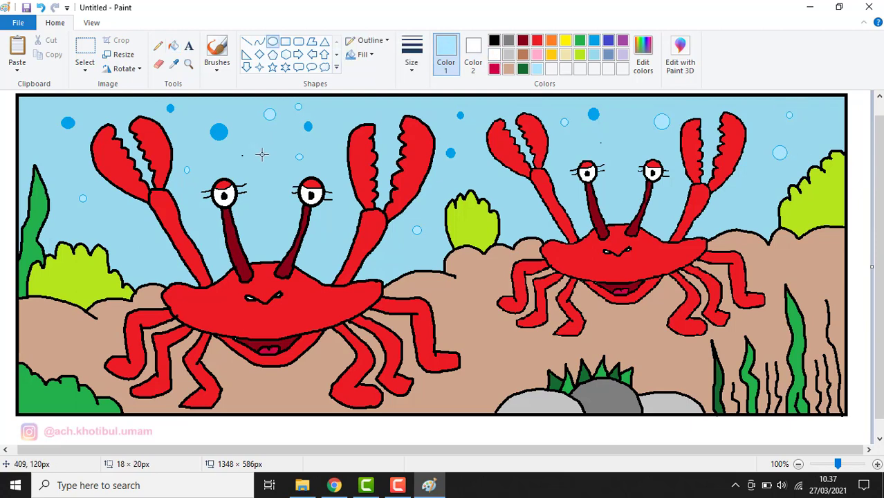
left_click_drag(432, 104, 443, 117)
left_click_drag(476, 152, 488, 166)
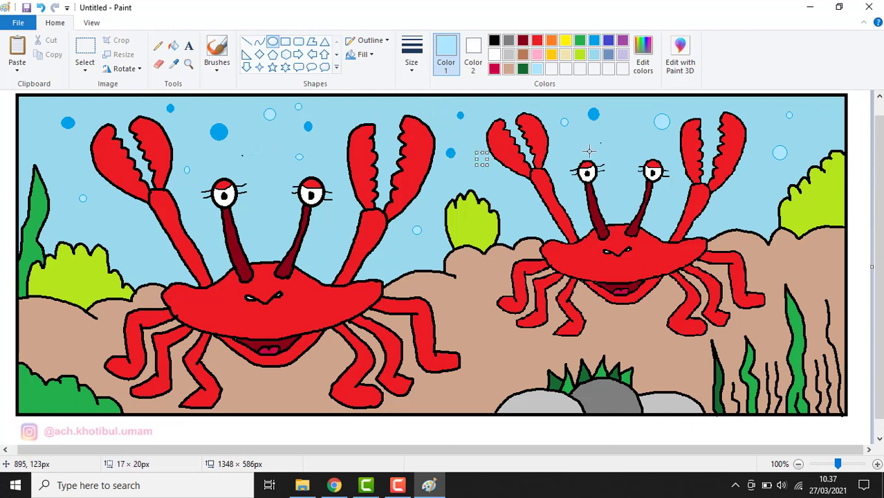
left_click_drag(588, 135, 601, 151)
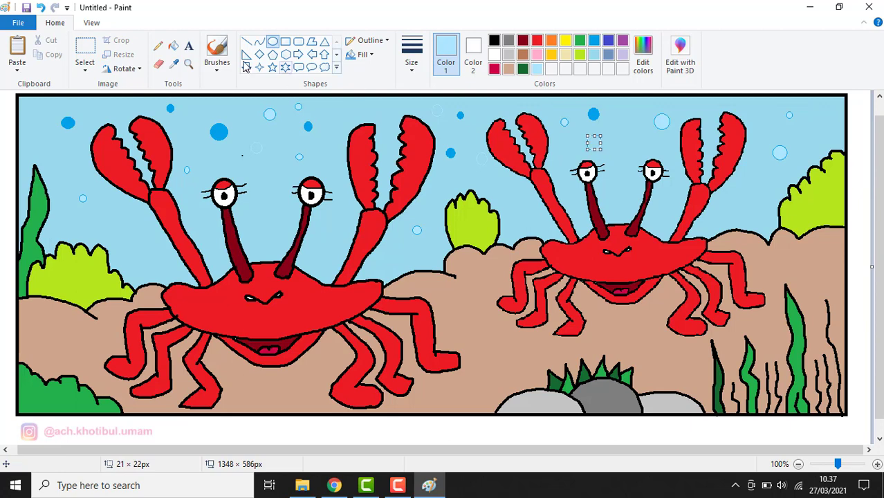
- Fill the pale bubbles above the large crab's eyes, above the small crab's left eye and beside its left claw with pale blue
left_click(173, 46)
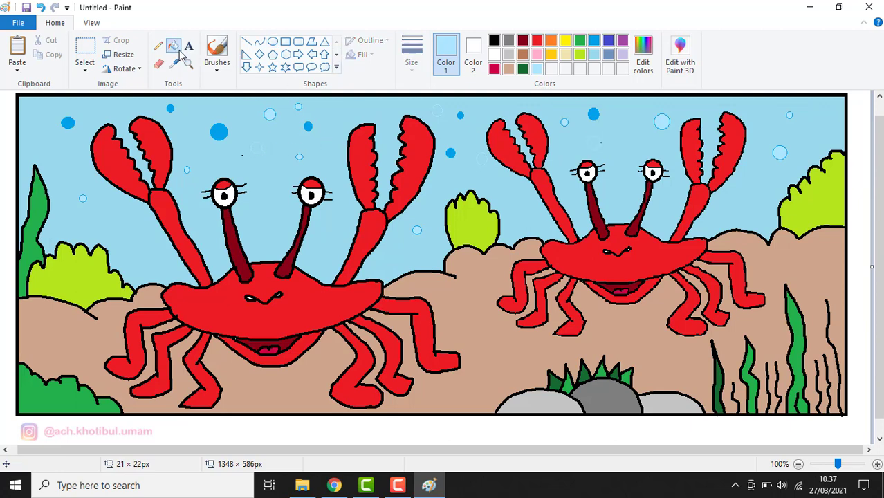
left_click(257, 146)
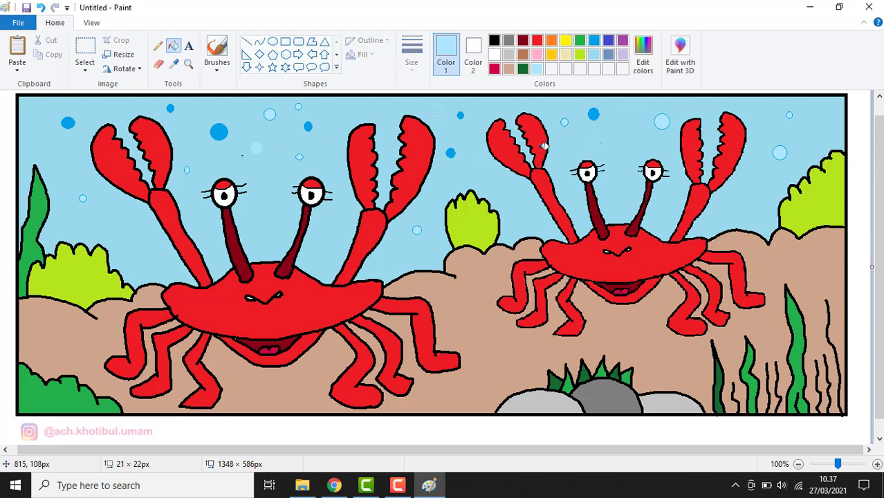
left_click(597, 143)
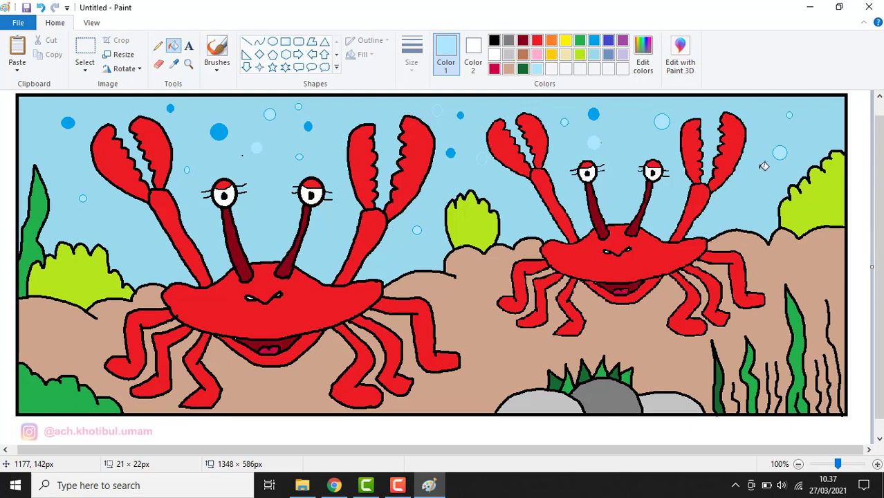
left_click(485, 159)
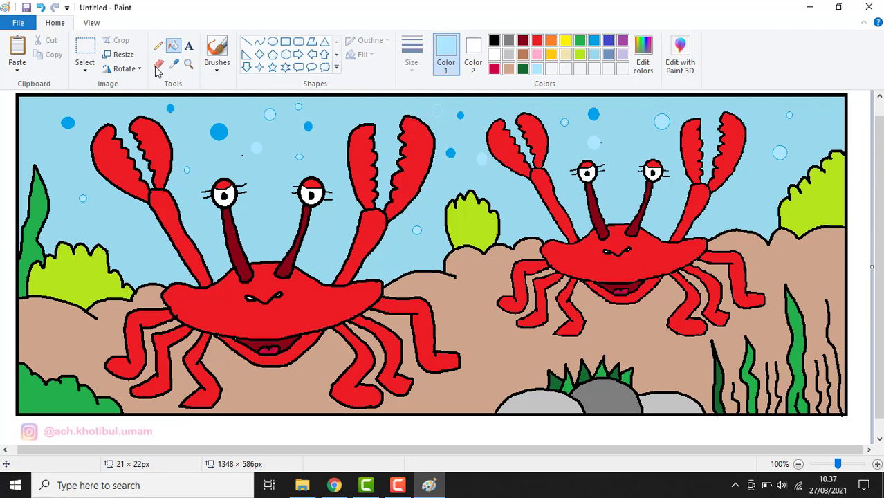